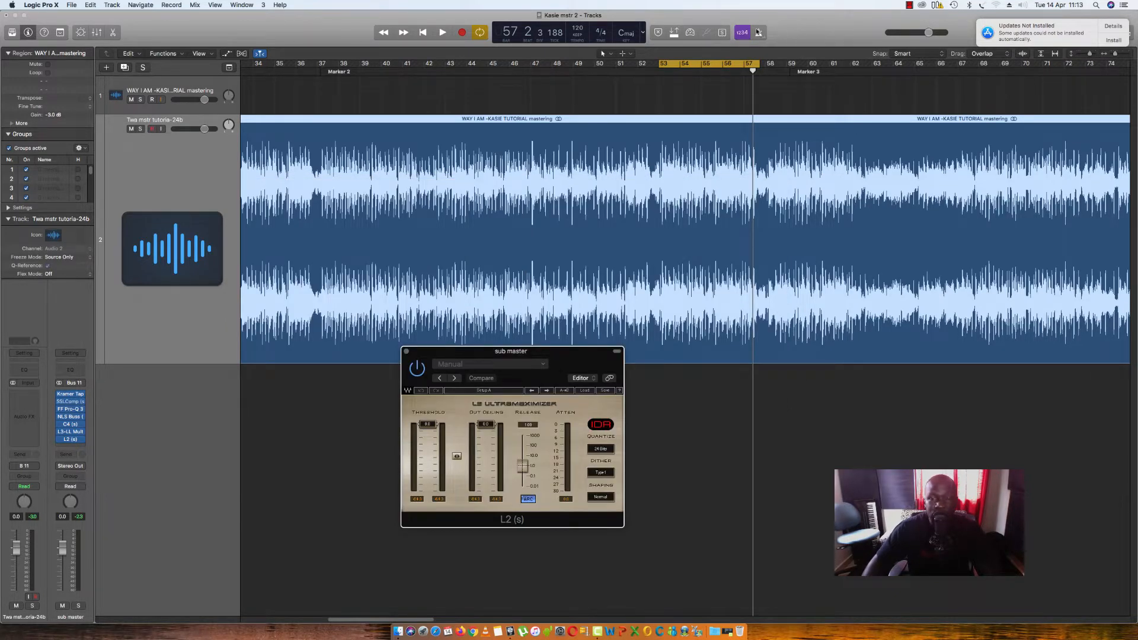
- Audition the looped section briefly, stop playback, and extend the cycle region's start back to bar 52
{"action": "key", "text": "space"}
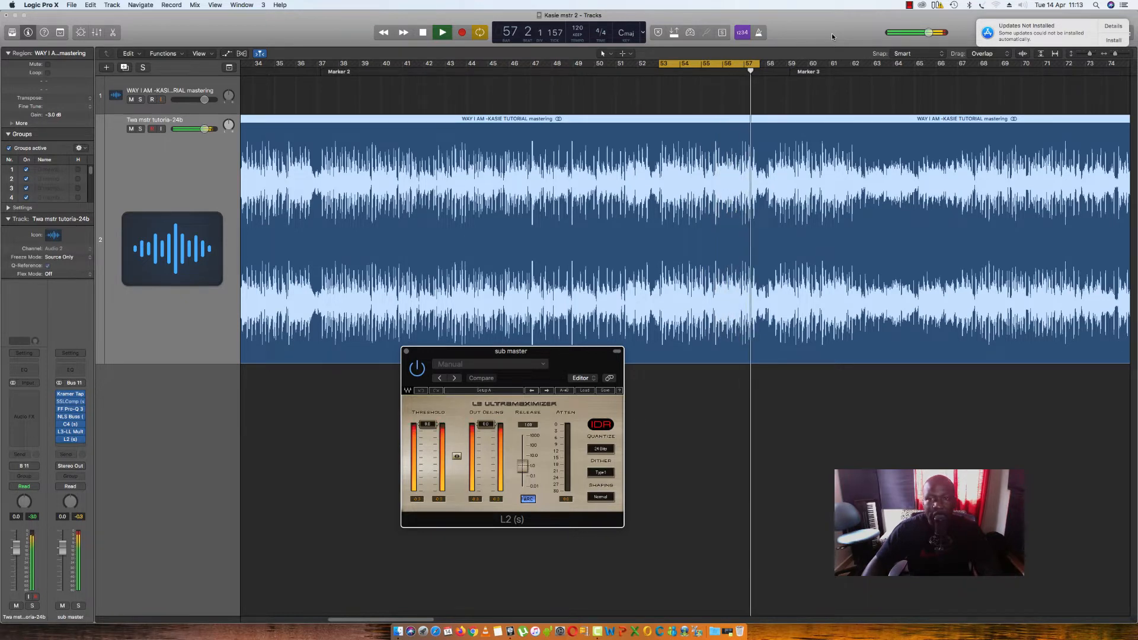
{"action": "key", "text": "space"}
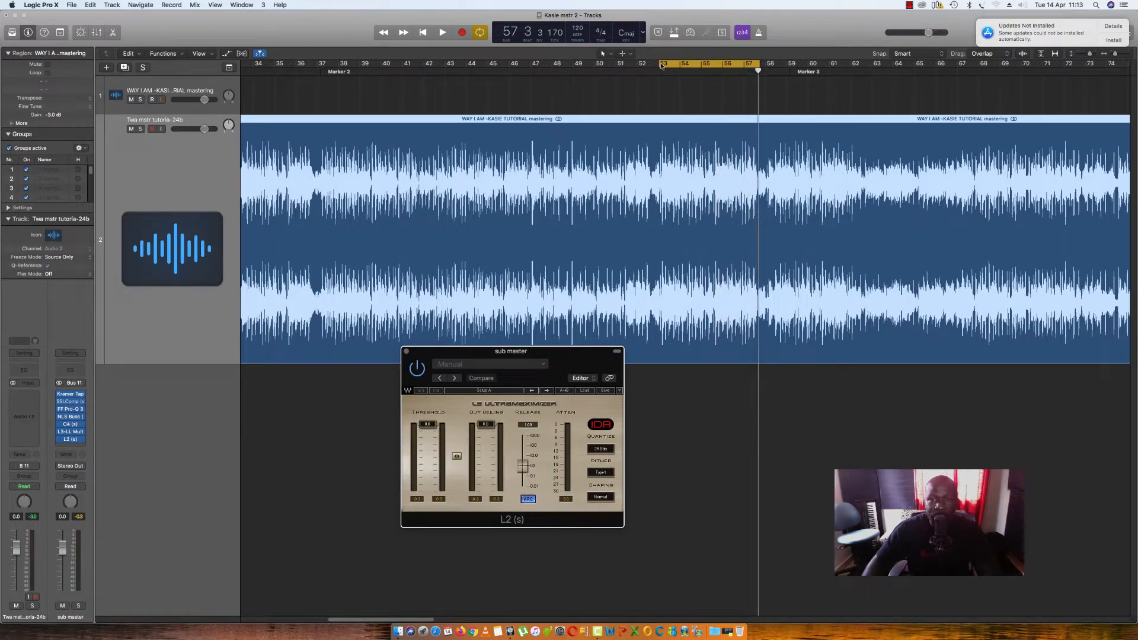
{"action": "left_click_drag", "start_coordinate": [661, 65], "coordinate": [640, 65]}
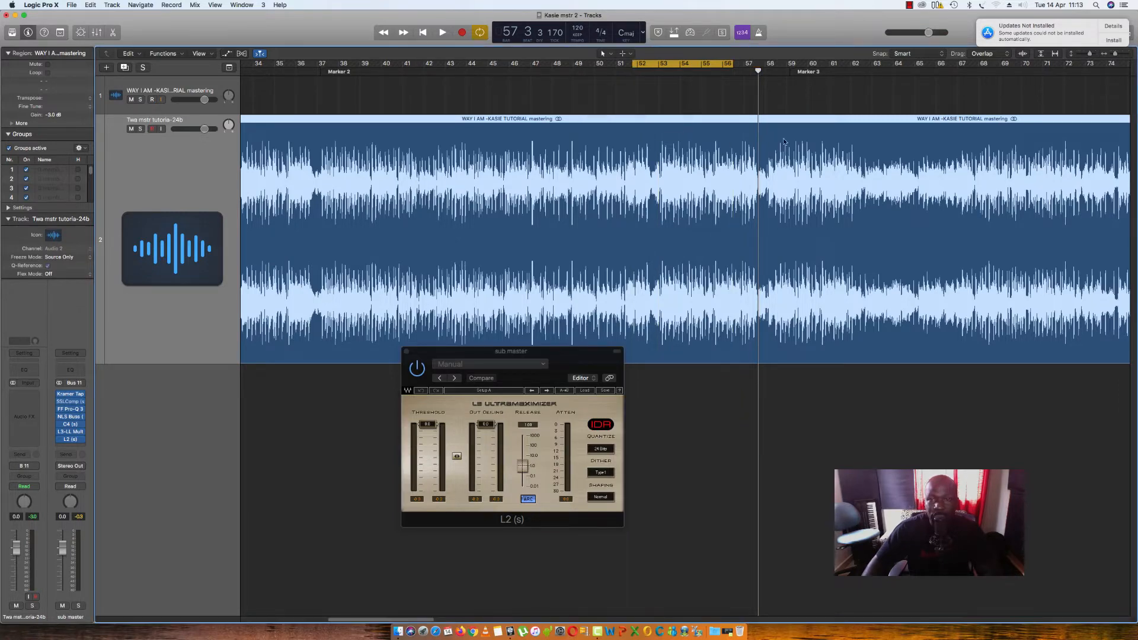
- Move the L2 Ultramaximizer window up over the waveform in the middle of the arrangement
{"action": "left_click_drag", "start_coordinate": [554, 360], "coordinate": [716, 377]}
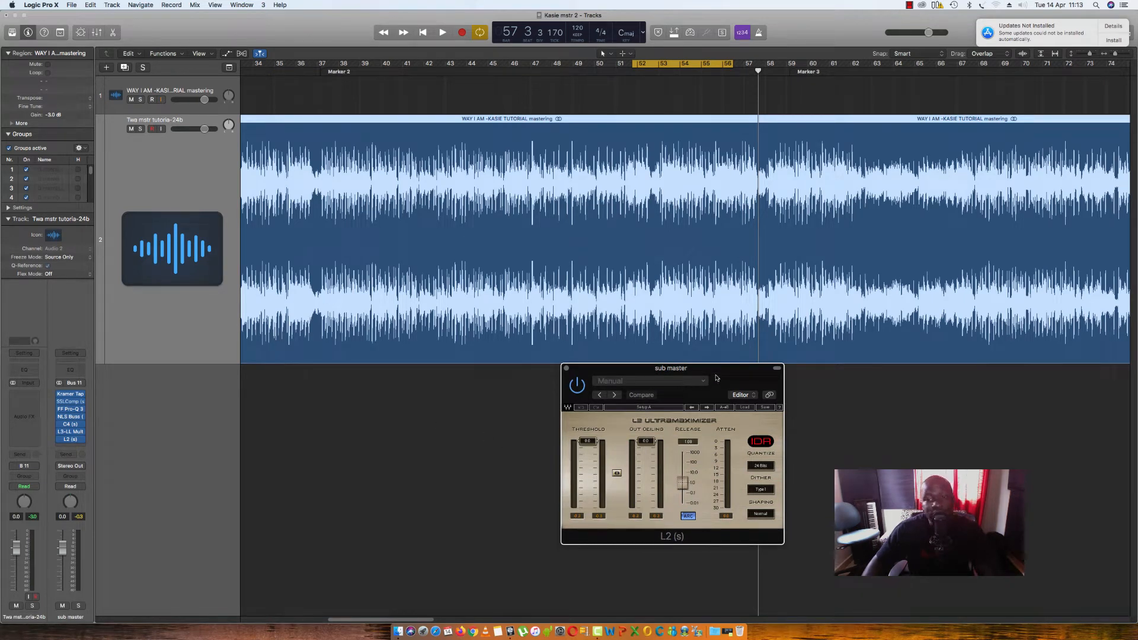
{"action": "left_click_drag", "start_coordinate": [714, 377], "coordinate": [686, 270]}
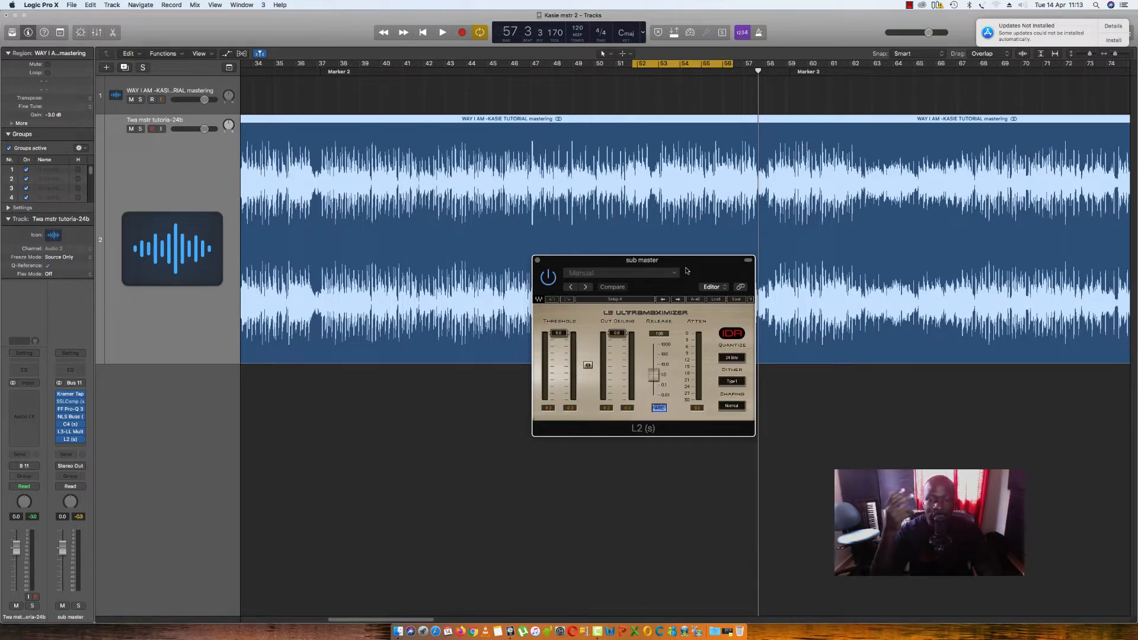
{"action": "left_click_drag", "start_coordinate": [700, 274], "coordinate": [727, 231]}
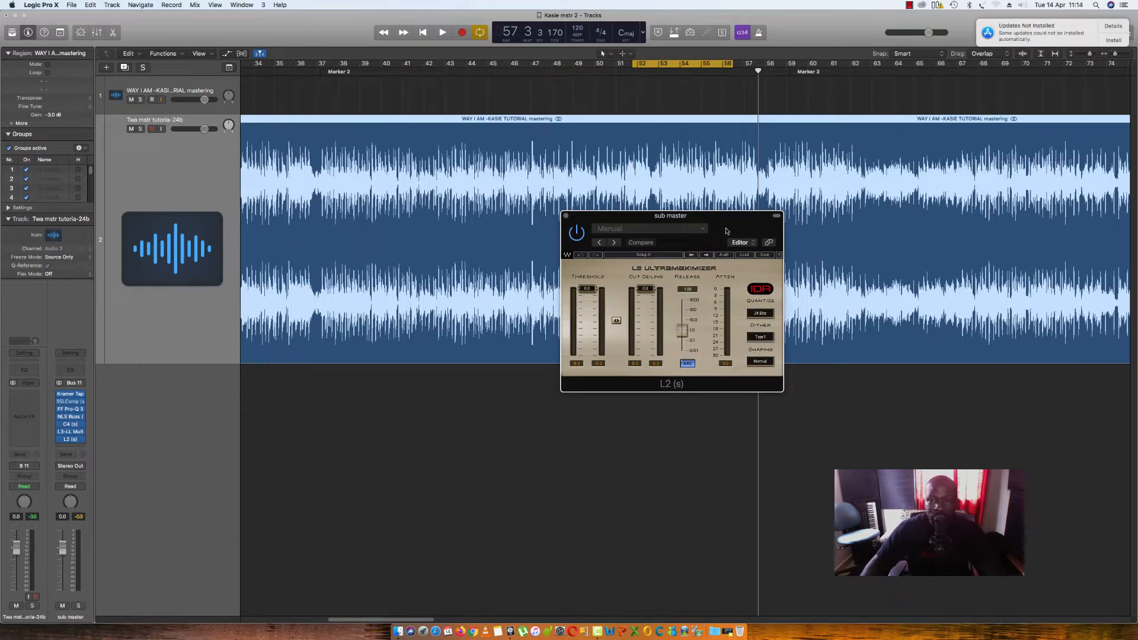
- Insert the stereo Waves WLM Meter (s) plug-in after the L2 limiter on the sub master channel
{"action": "left_click", "coordinate": [83, 447]}
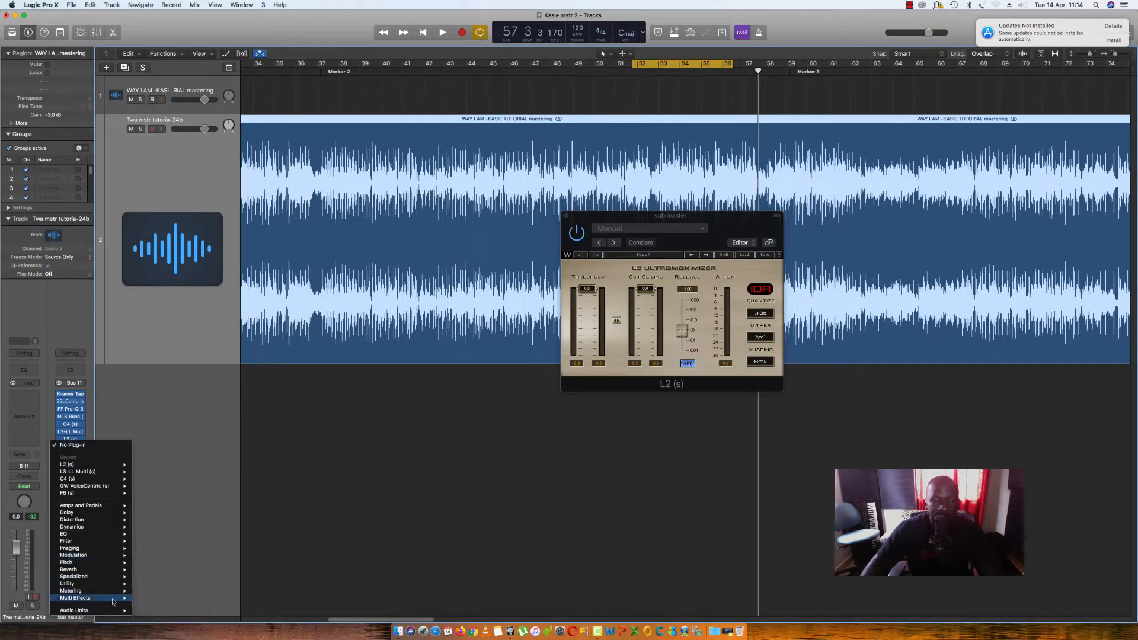
{"action": "mouse_move", "coordinate": [115, 599]}
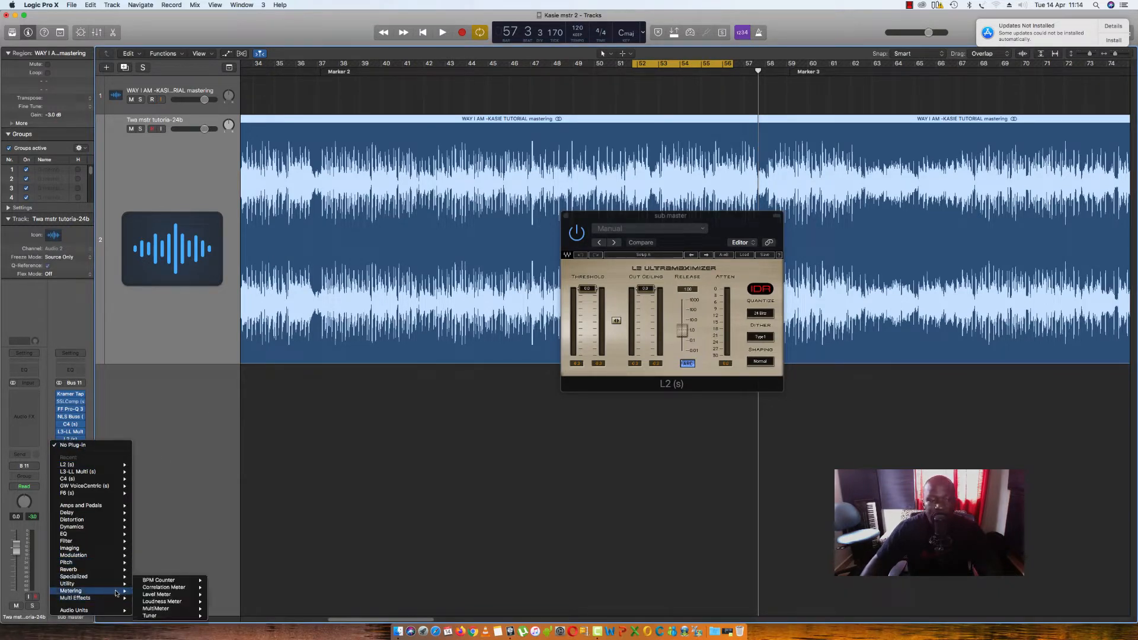
{"action": "mouse_move", "coordinate": [152, 602]}
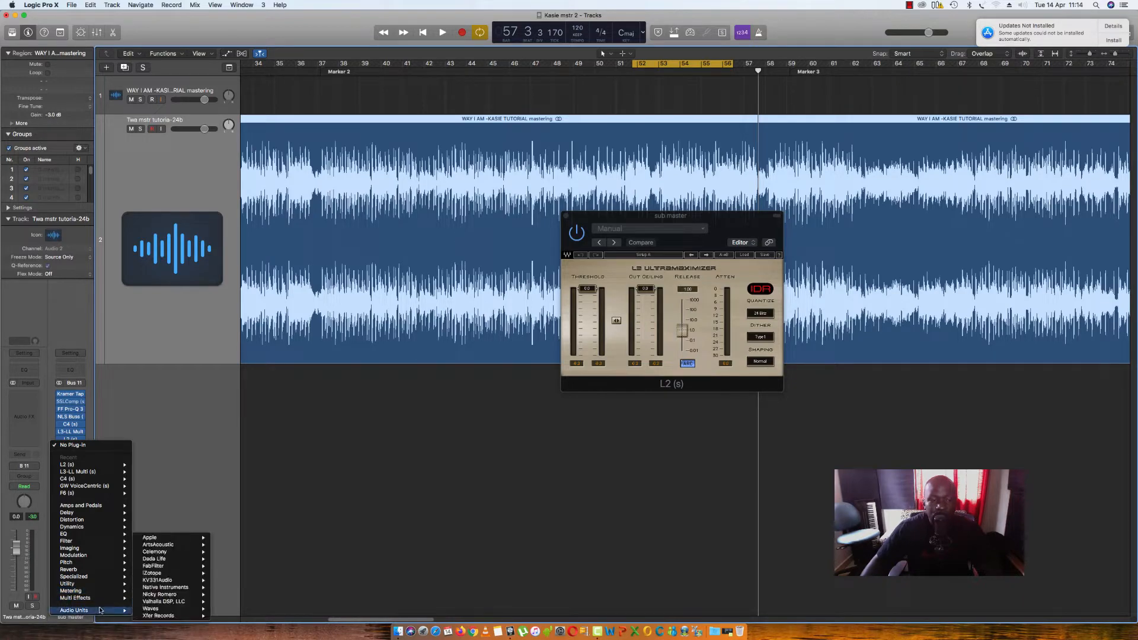
{"action": "mouse_move", "coordinate": [192, 610]}
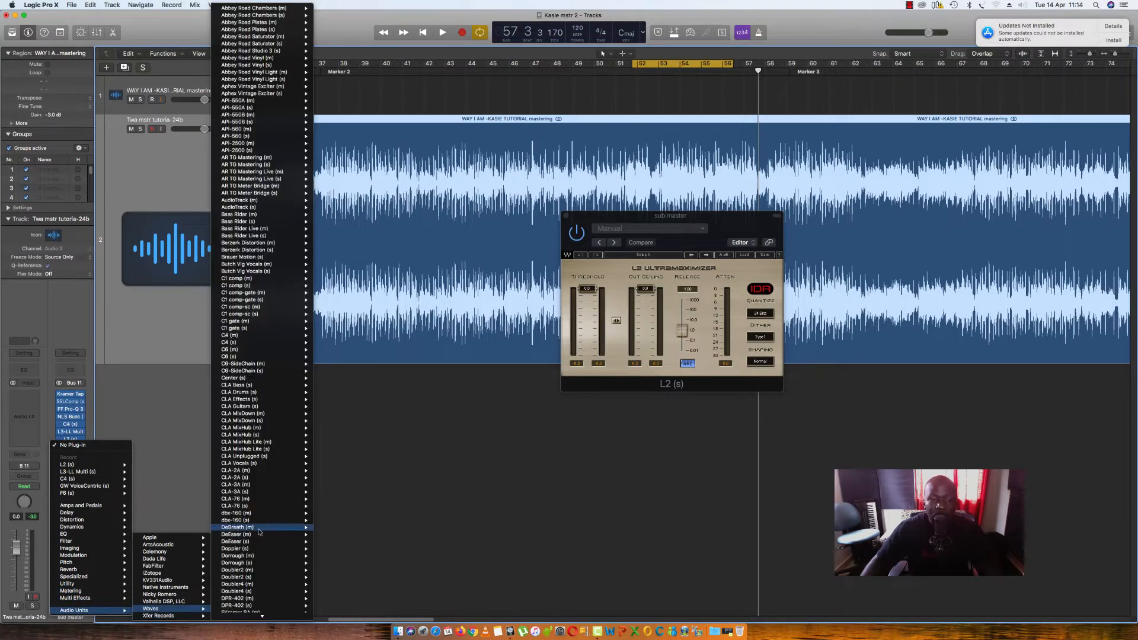
{"action": "scroll", "coordinate": [259, 529], "scroll_direction": "down", "scroll_amount": 3}
{"action": "mouse_move", "coordinate": [259, 529]}
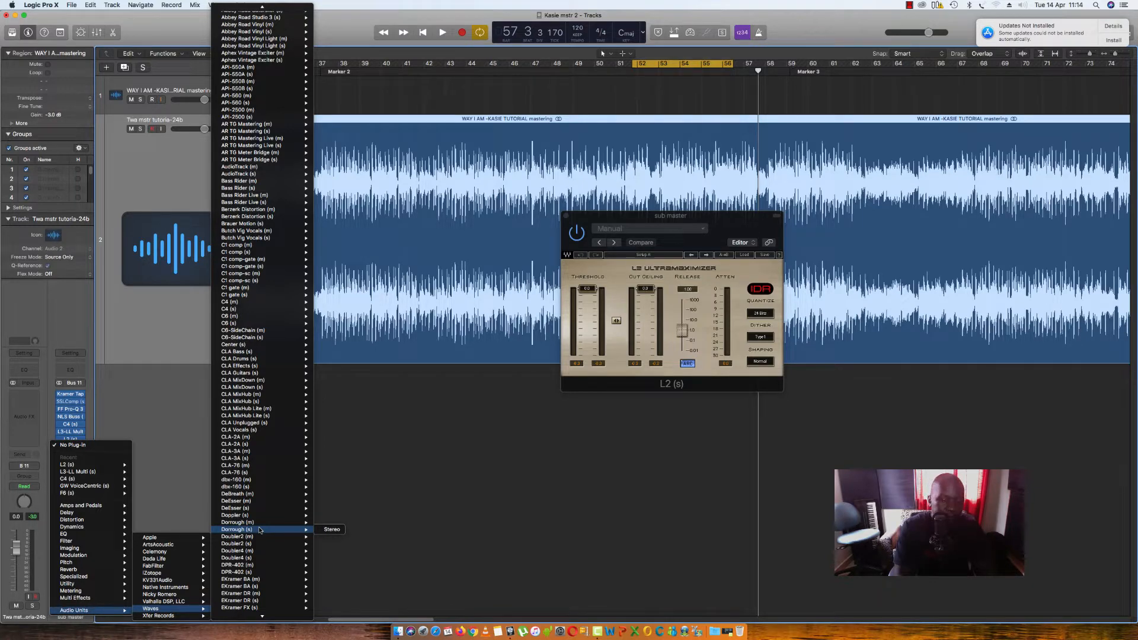
{"action": "scroll", "coordinate": [259, 529], "scroll_direction": "down", "scroll_amount": 20}
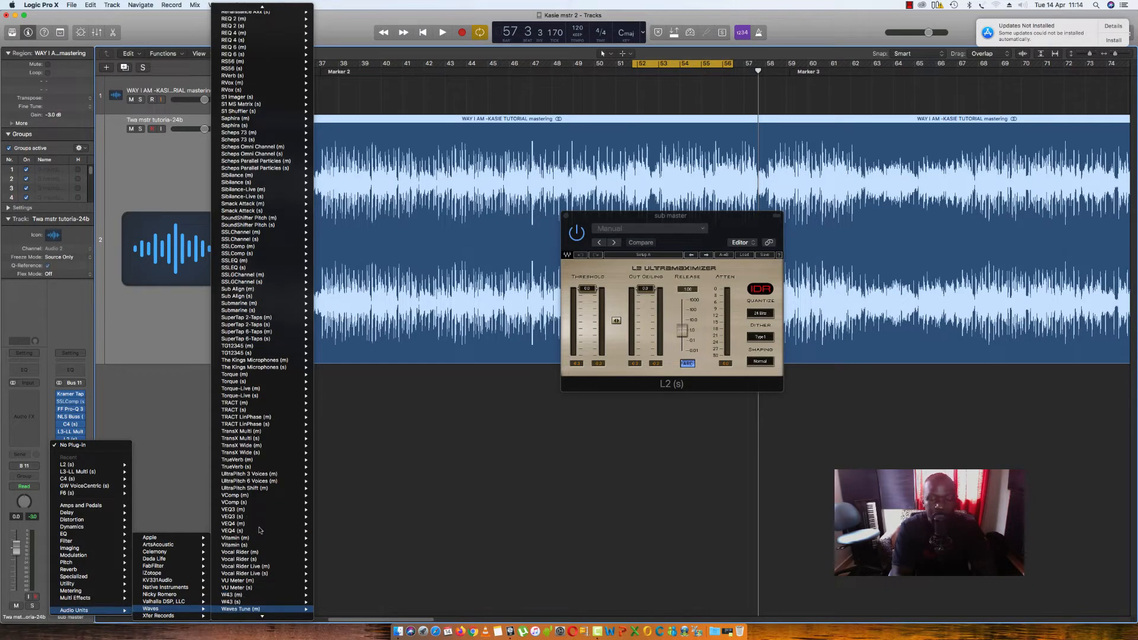
{"action": "scroll", "coordinate": [259, 529], "scroll_direction": "down", "scroll_amount": 5}
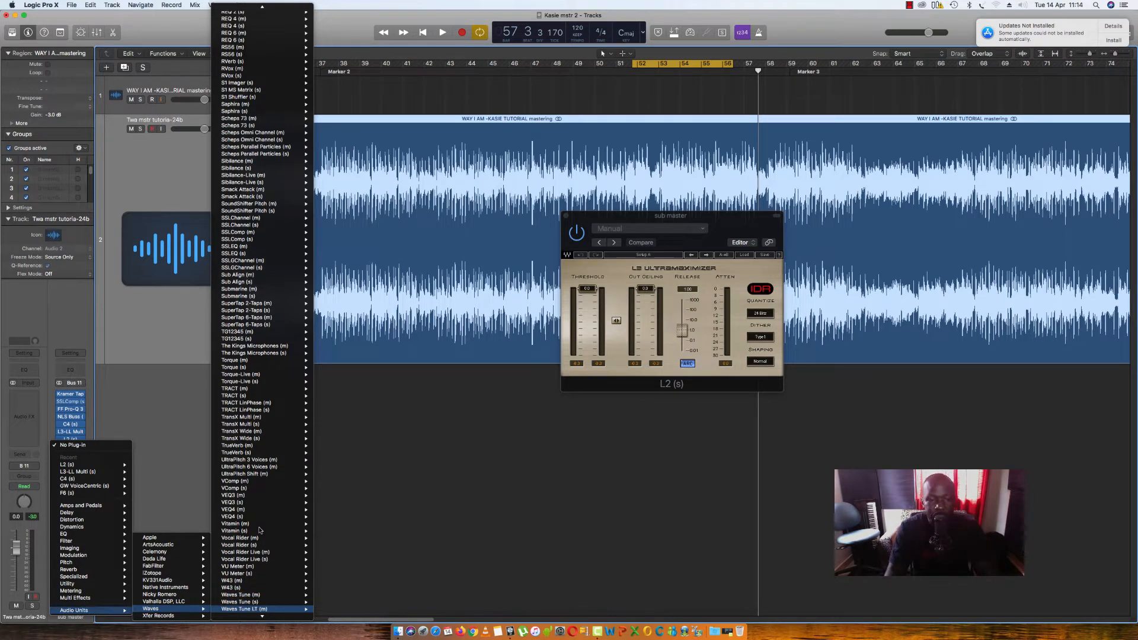
{"action": "scroll", "coordinate": [259, 529], "scroll_direction": "down", "scroll_amount": 4}
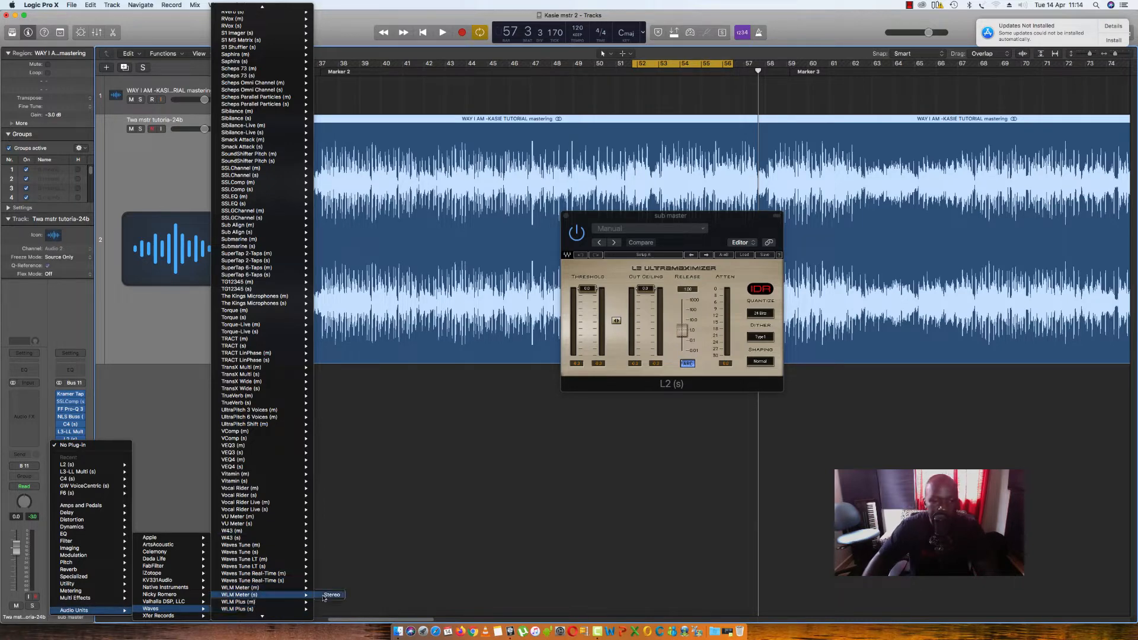
{"action": "left_click", "coordinate": [254, 595]}
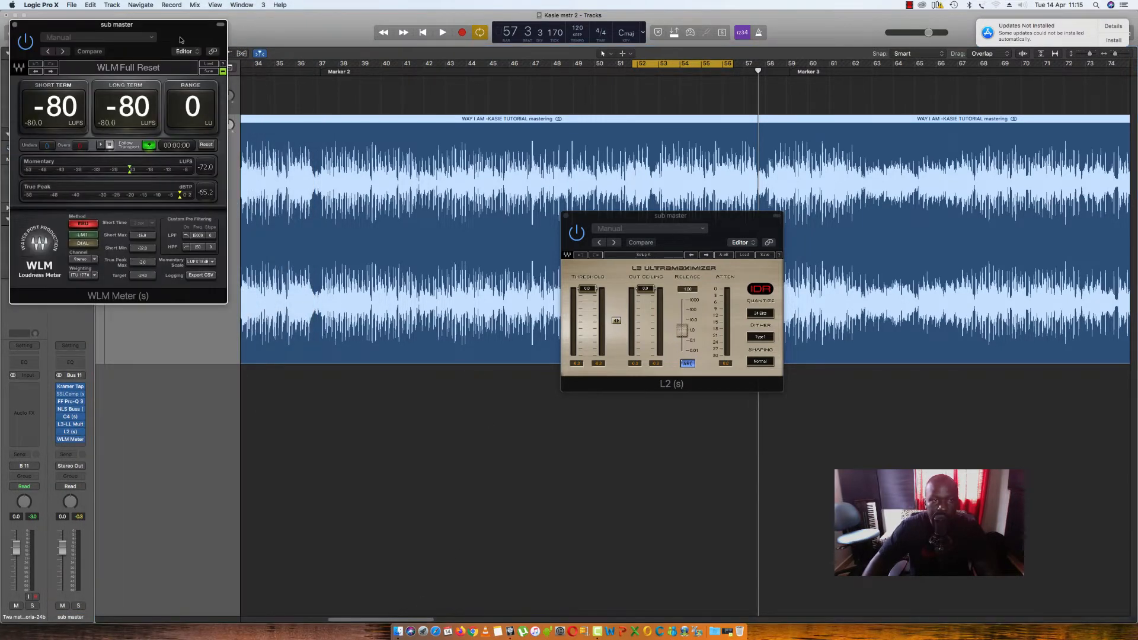
- Arrange the WLM Meter and L2 Ultramaximizer windows side by side over the waveform
{"action": "left_click_drag", "start_coordinate": [177, 25], "coordinate": [1069, 180]}
{"action": "left_click_drag", "start_coordinate": [747, 222], "coordinate": [624, 205]}
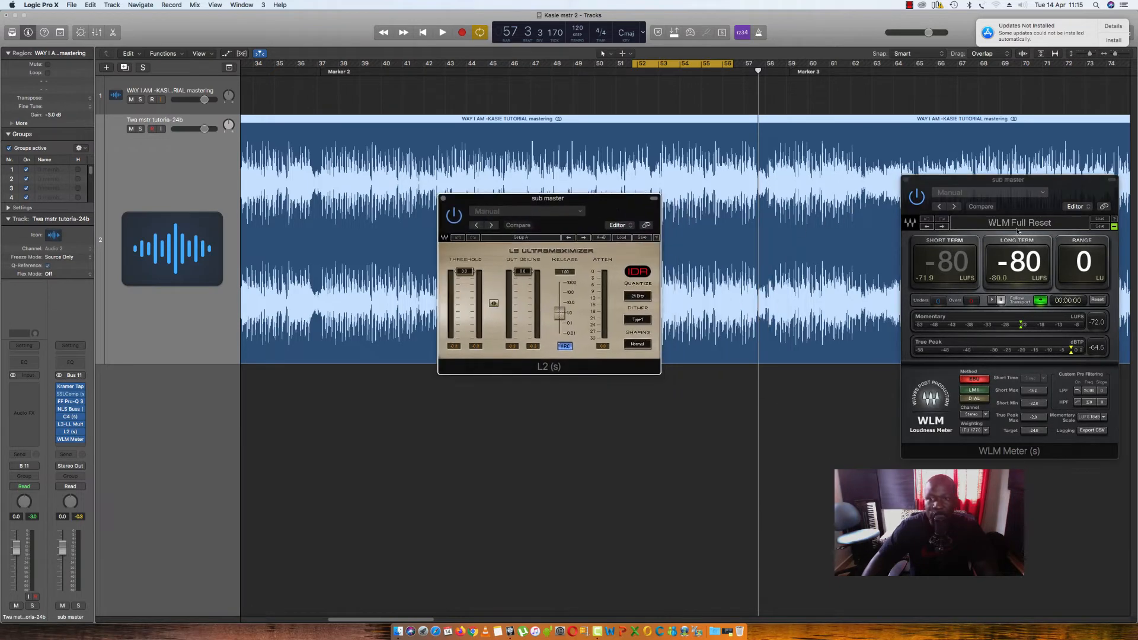
{"action": "left_click_drag", "start_coordinate": [1066, 191], "coordinate": [953, 173]}
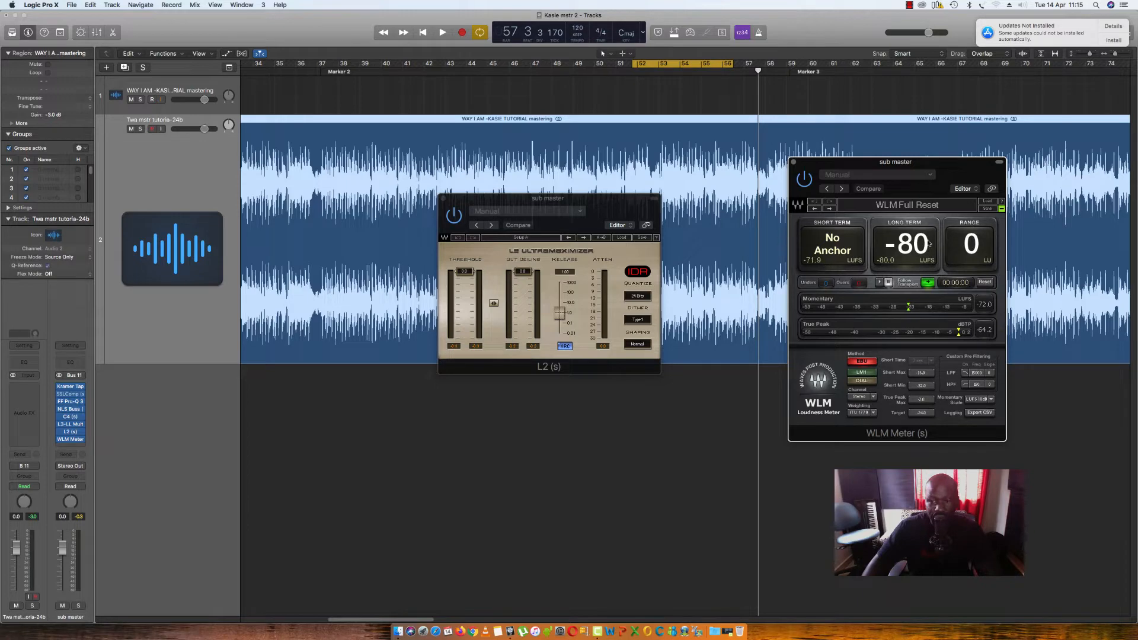
{"action": "left_click_drag", "start_coordinate": [949, 174], "coordinate": [996, 176]}
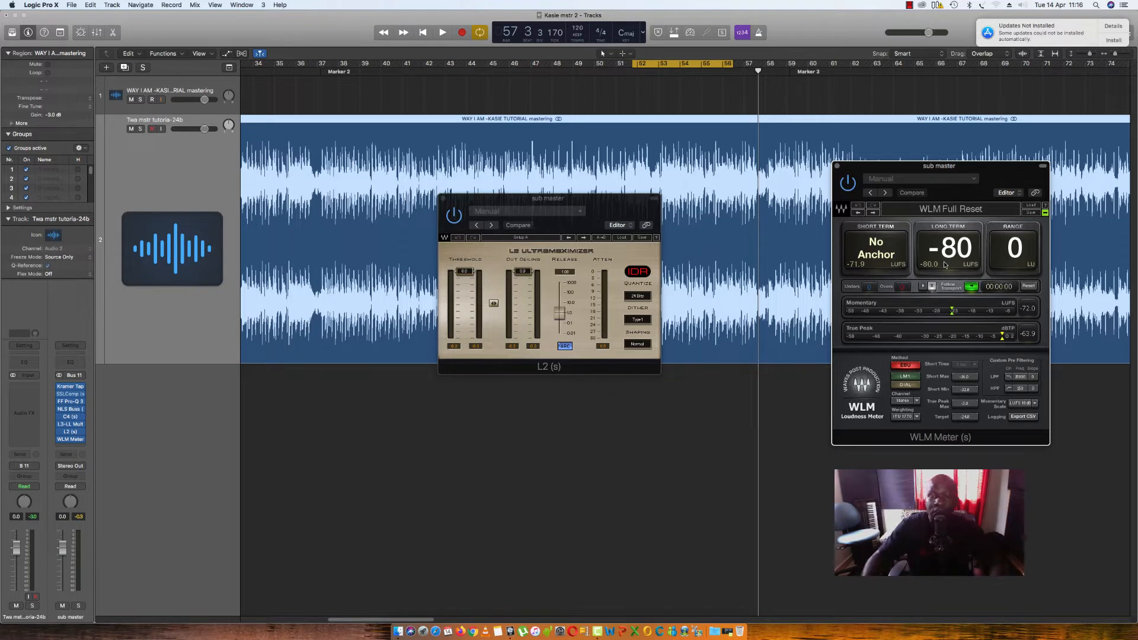
{"action": "left_click_drag", "start_coordinate": [599, 213], "coordinate": [681, 206]}
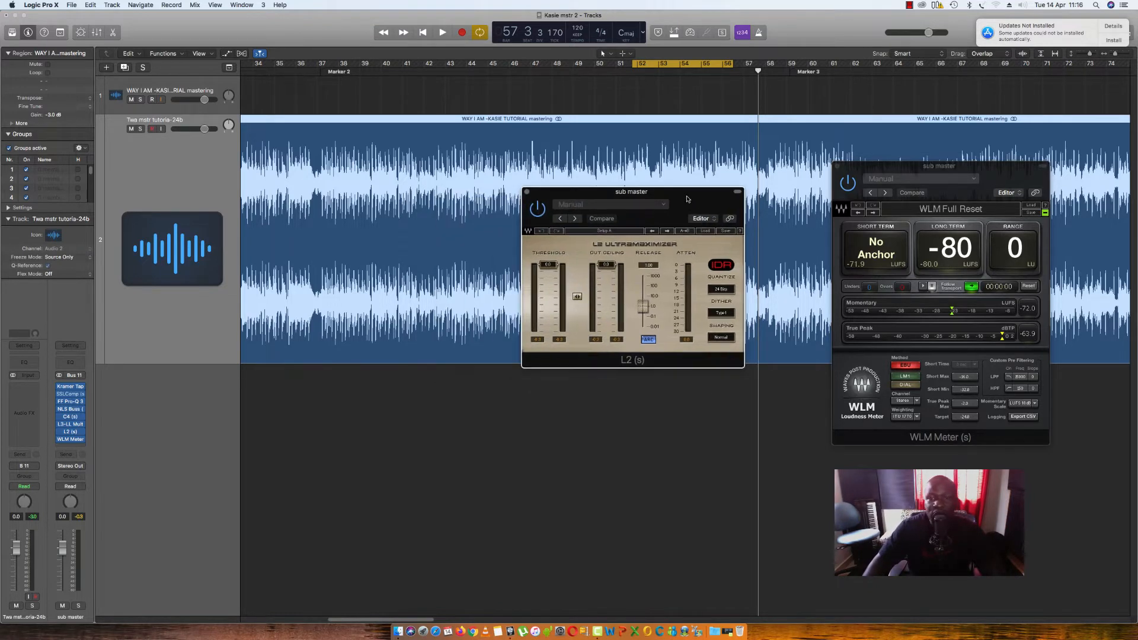
- Set the L2 Ultramaximizer's out ceiling to -2 dB
{"action": "left_click", "coordinate": [604, 262]}
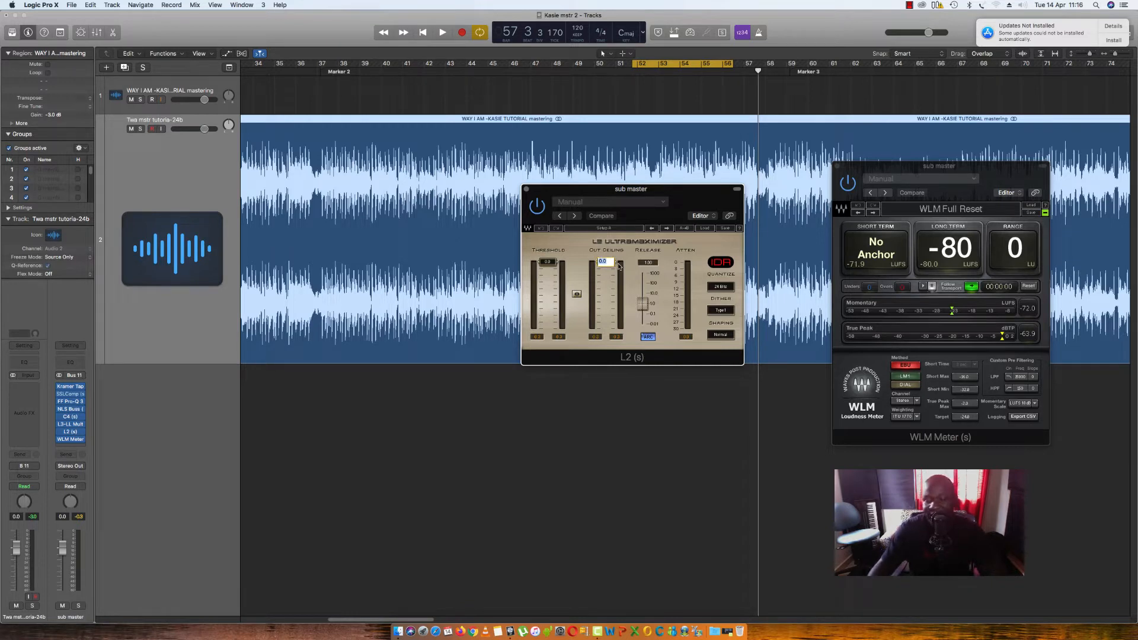
{"action": "key", "text": "BackSpace"}
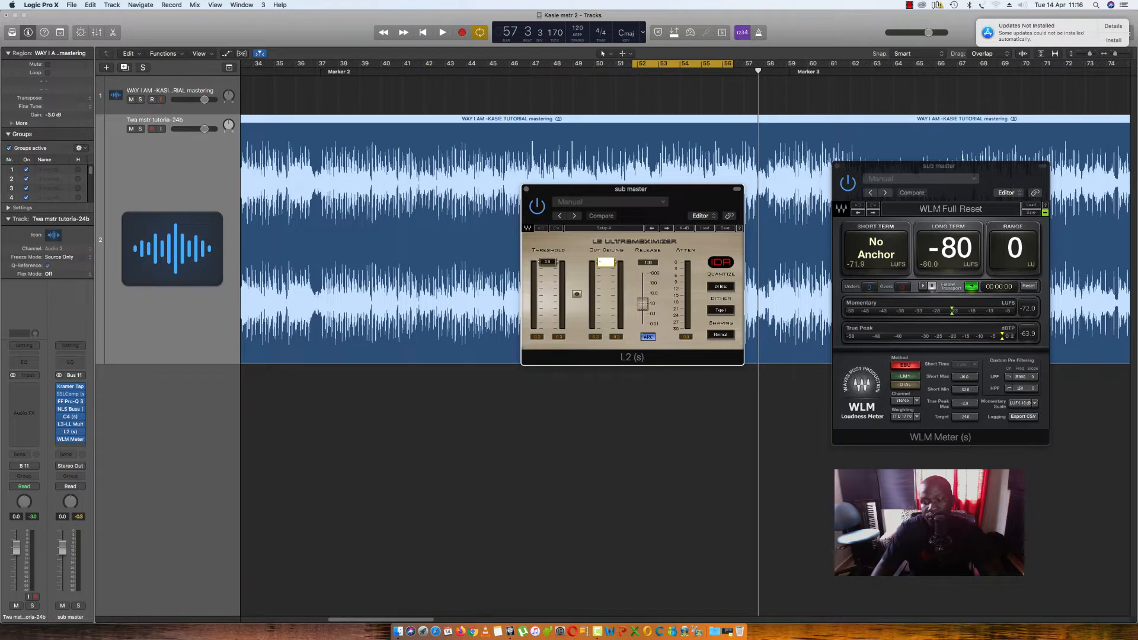
{"action": "type", "text": "-2"}
{"action": "key", "text": "Return"}
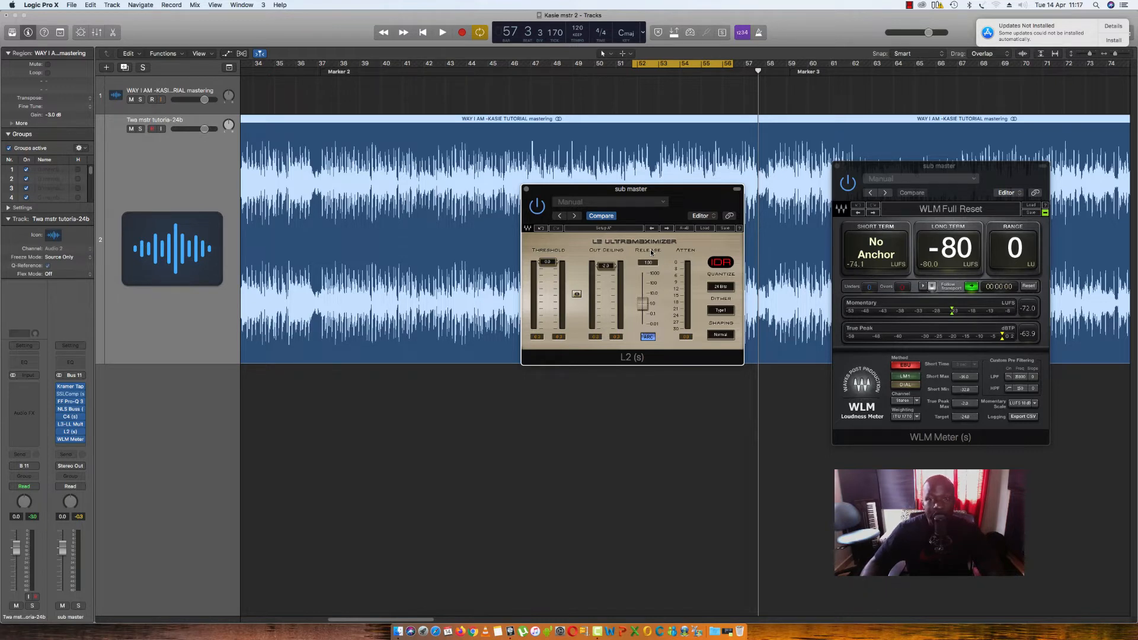
- Reposition the L2 limiter window to leave a wider gap between it and the loudness meter
{"action": "left_click", "coordinate": [719, 288]}
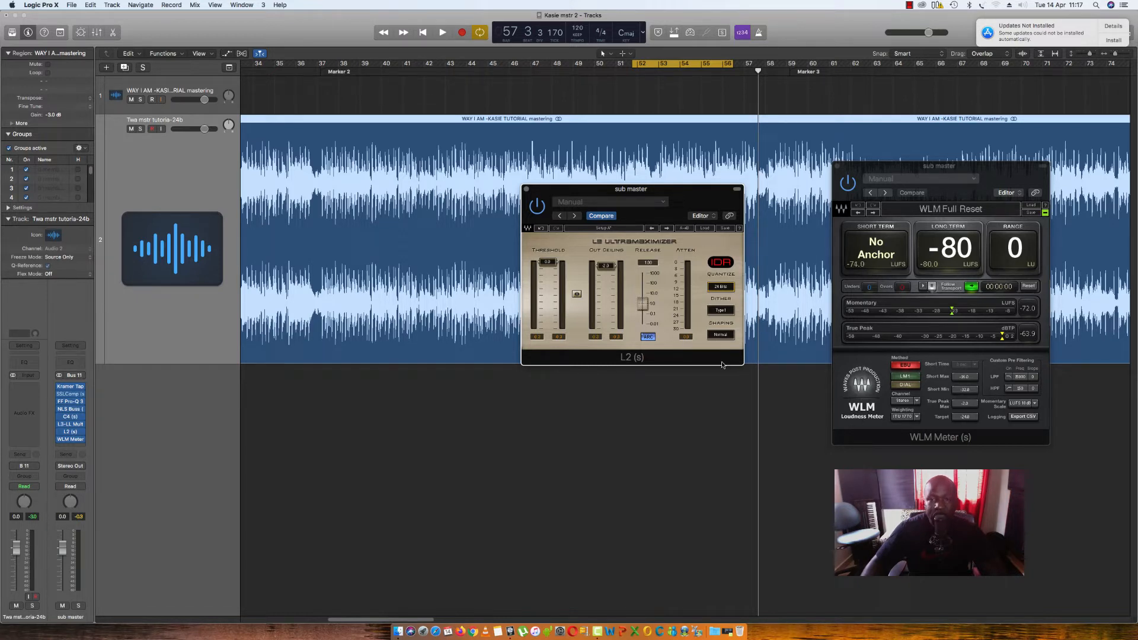
{"action": "left_click", "coordinate": [724, 336]}
{"action": "left_click_drag", "start_coordinate": [690, 200], "coordinate": [682, 190]}
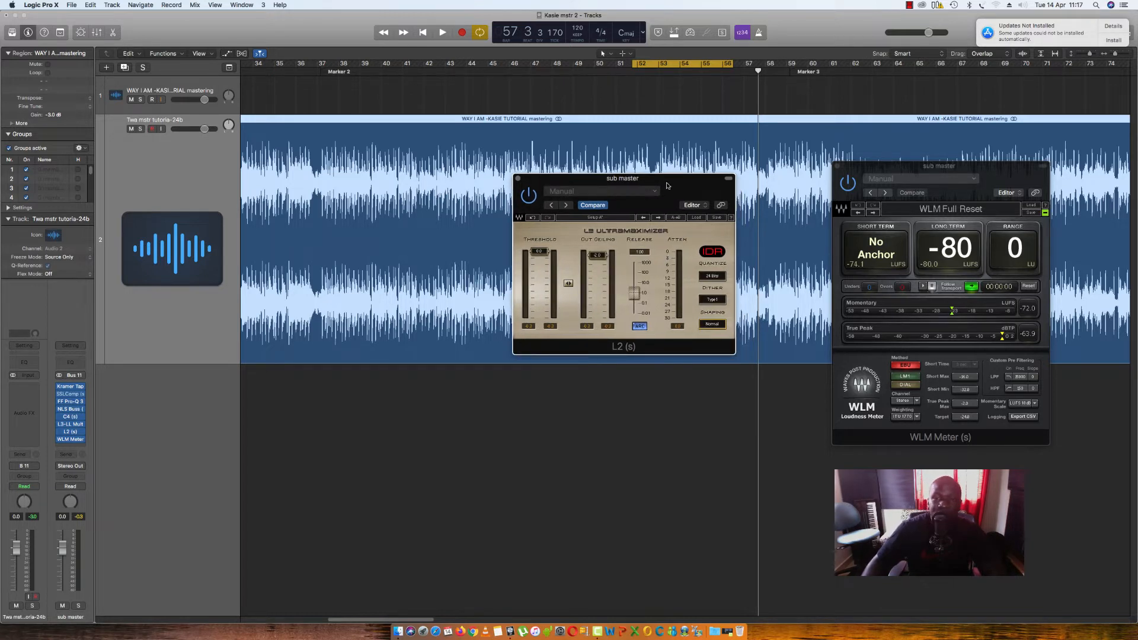
{"action": "left_click_drag", "start_coordinate": [649, 342], "coordinate": [691, 327]}
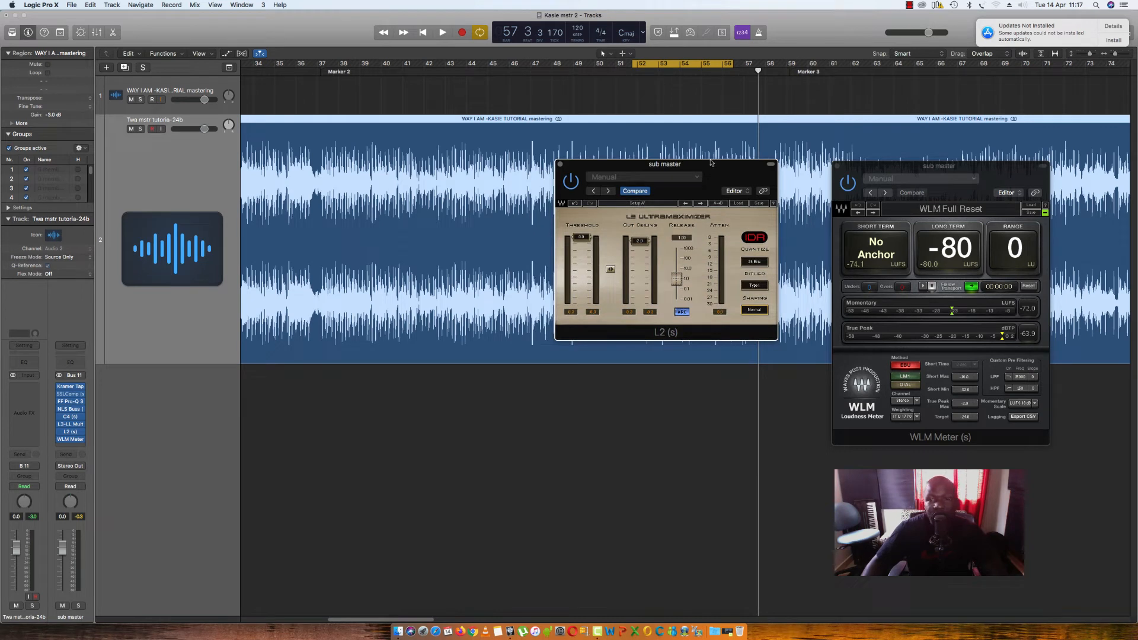
{"action": "left_click_drag", "start_coordinate": [717, 170], "coordinate": [641, 168]}
- Play the loop and gradually lower the L2 limiter's threshold to raise the loudness of the sub master
{"action": "key", "text": "space"}
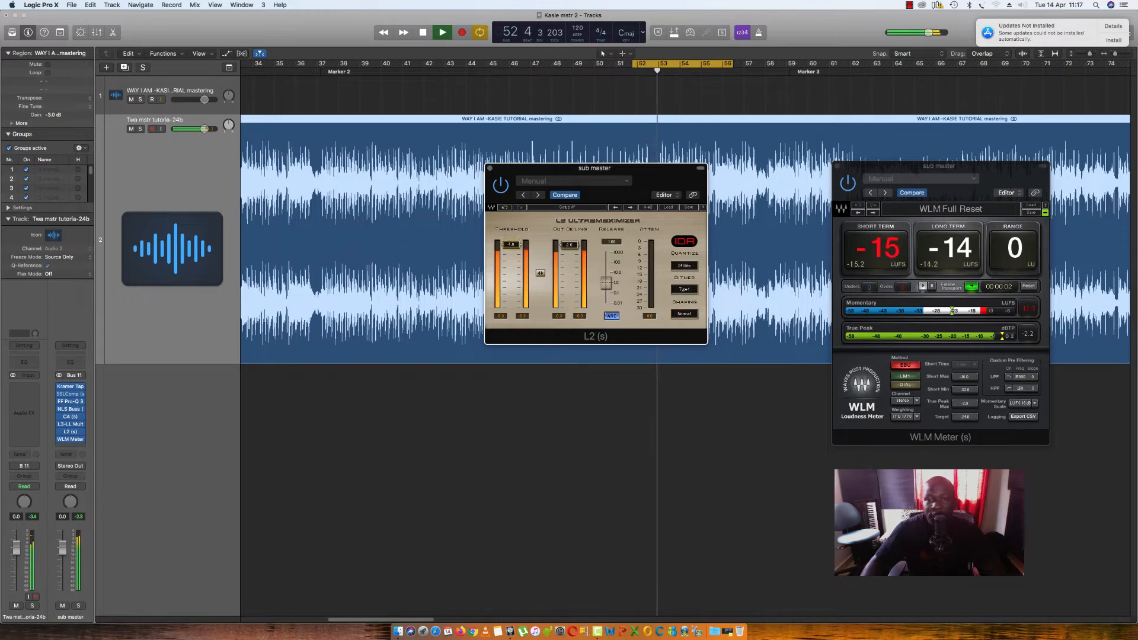
{"action": "left_click_drag", "start_coordinate": [511, 241], "coordinate": [515, 252]}
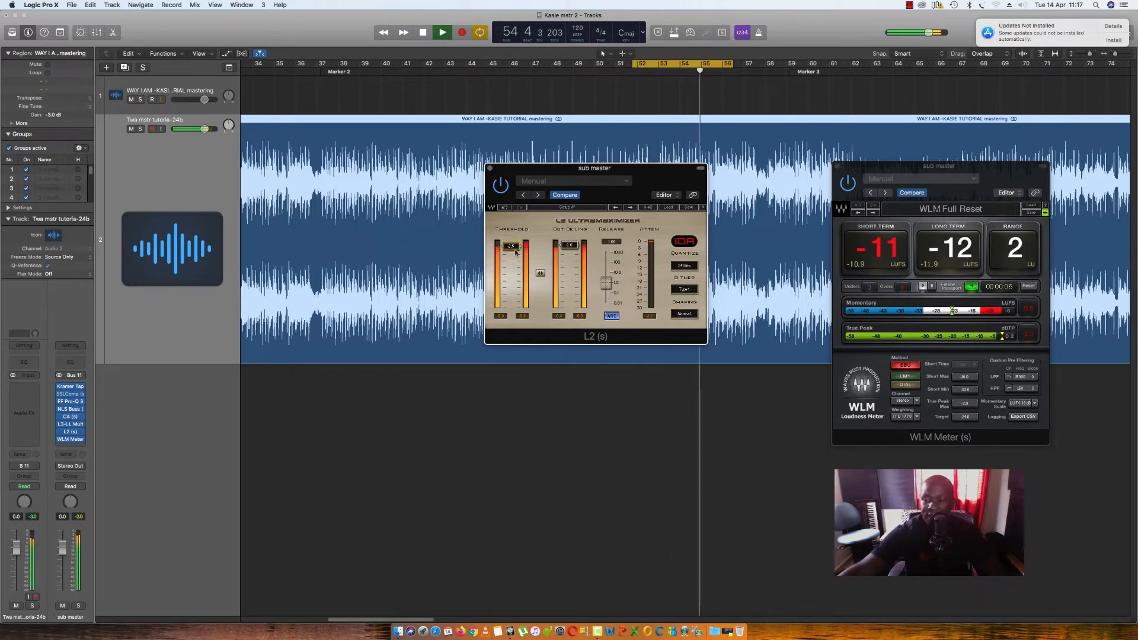
{"action": "left_click_drag", "start_coordinate": [515, 252], "coordinate": [515, 259]}
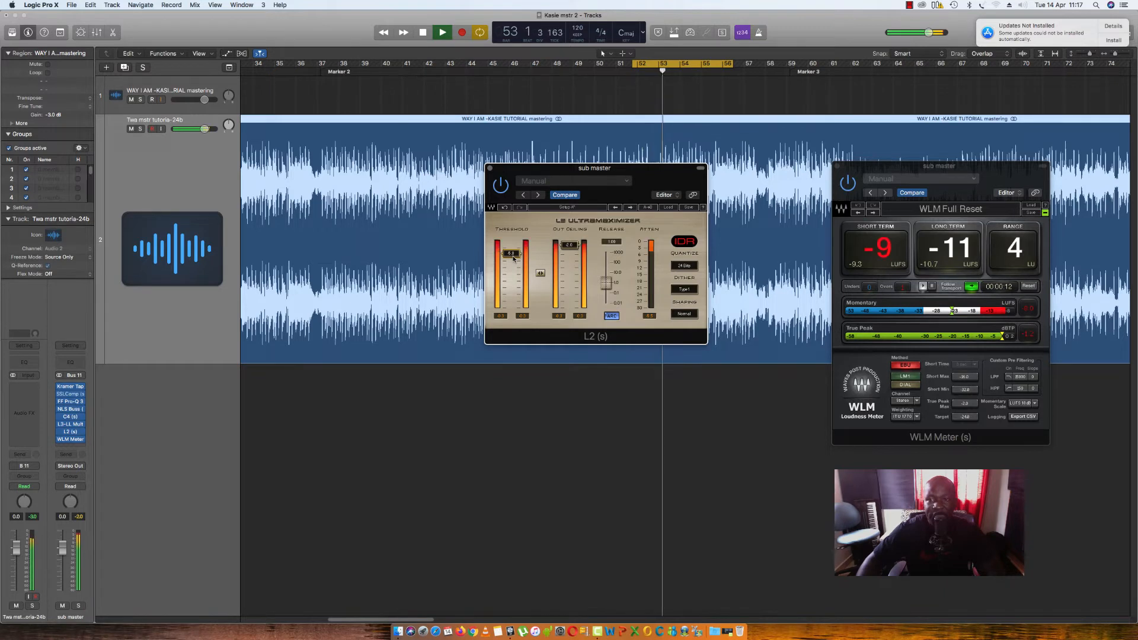
- Reset the WLM loudness meter, take a fresh loudness reading of the loop, and stop playback
{"action": "left_click", "coordinate": [1028, 286]}
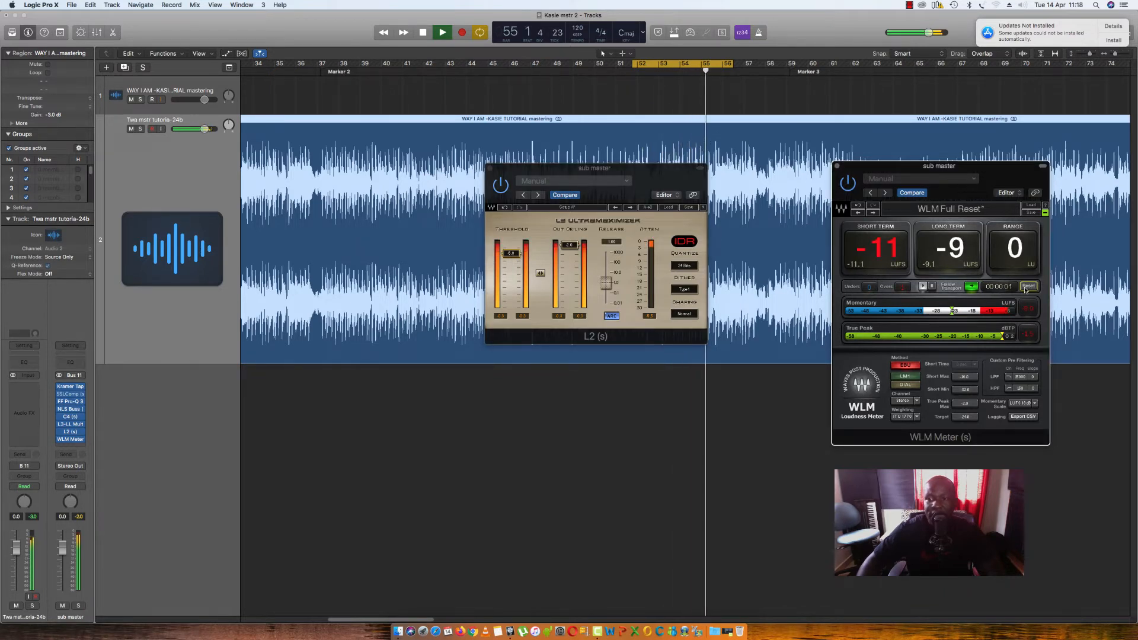
{"action": "key", "text": "space"}
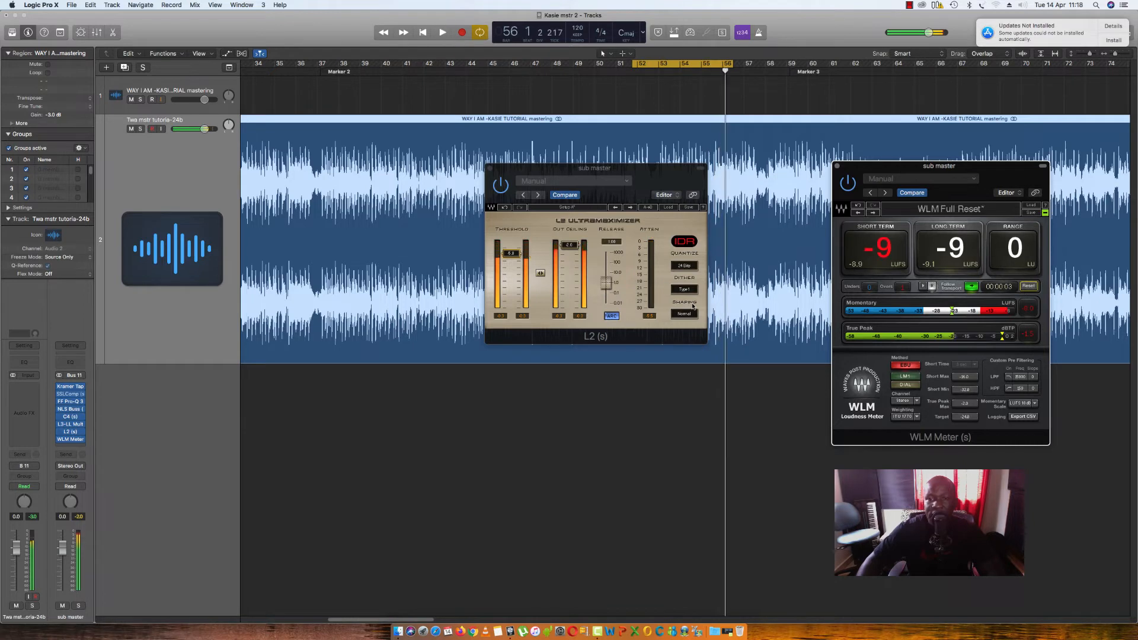
{"action": "left_click_drag", "start_coordinate": [510, 253], "coordinate": [511, 254]}
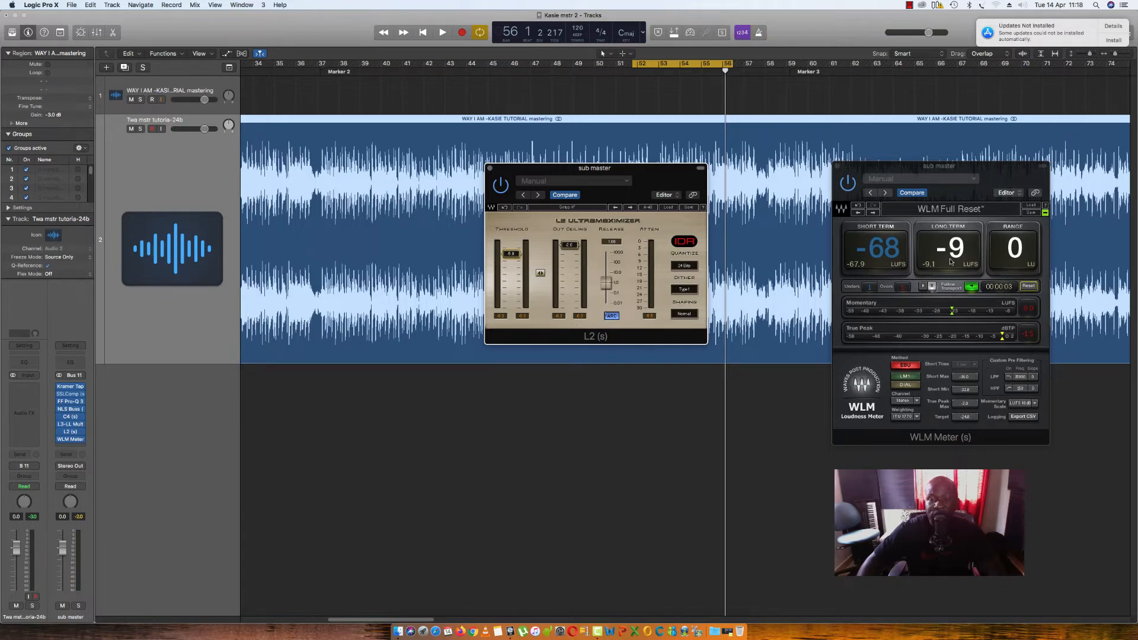
- Move the cycle region's start to bar 53 and play the loop with the meter and limiter windows spaced further apart
{"action": "left_click_drag", "start_coordinate": [1000, 181], "coordinate": [1021, 162]}
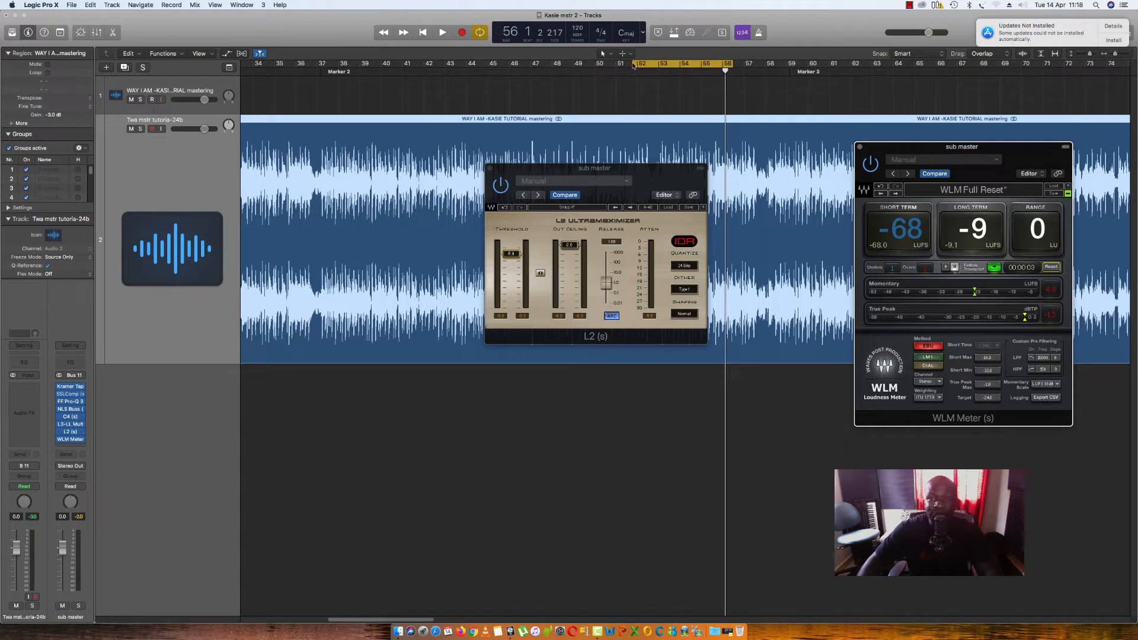
{"action": "left_click_drag", "start_coordinate": [633, 66], "coordinate": [655, 65]}
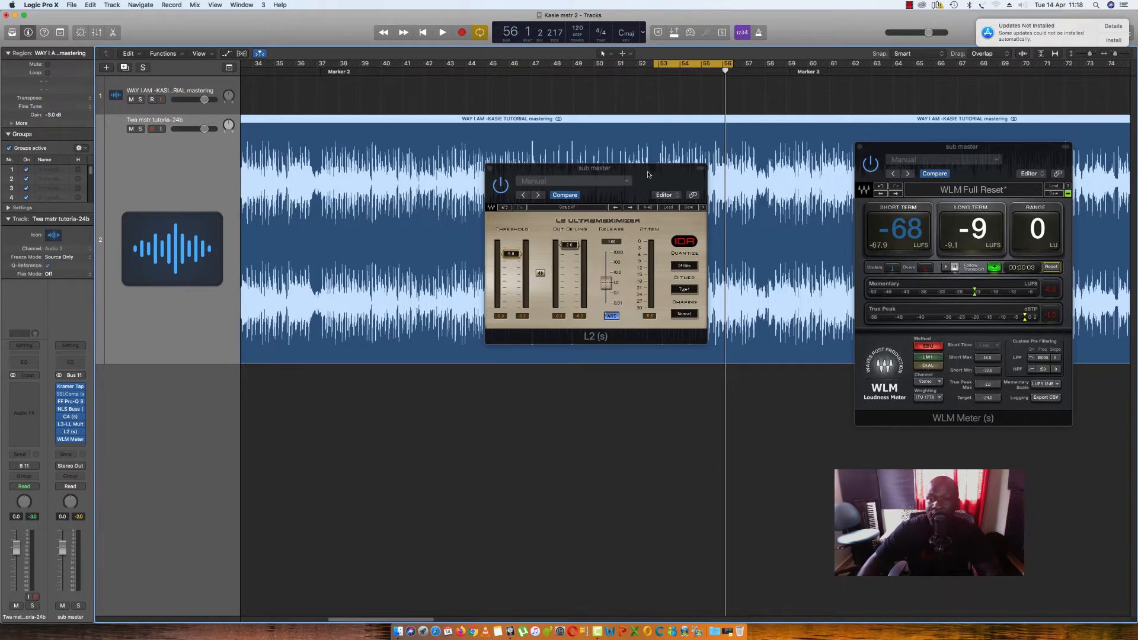
{"action": "left_click_drag", "start_coordinate": [648, 174], "coordinate": [606, 188]}
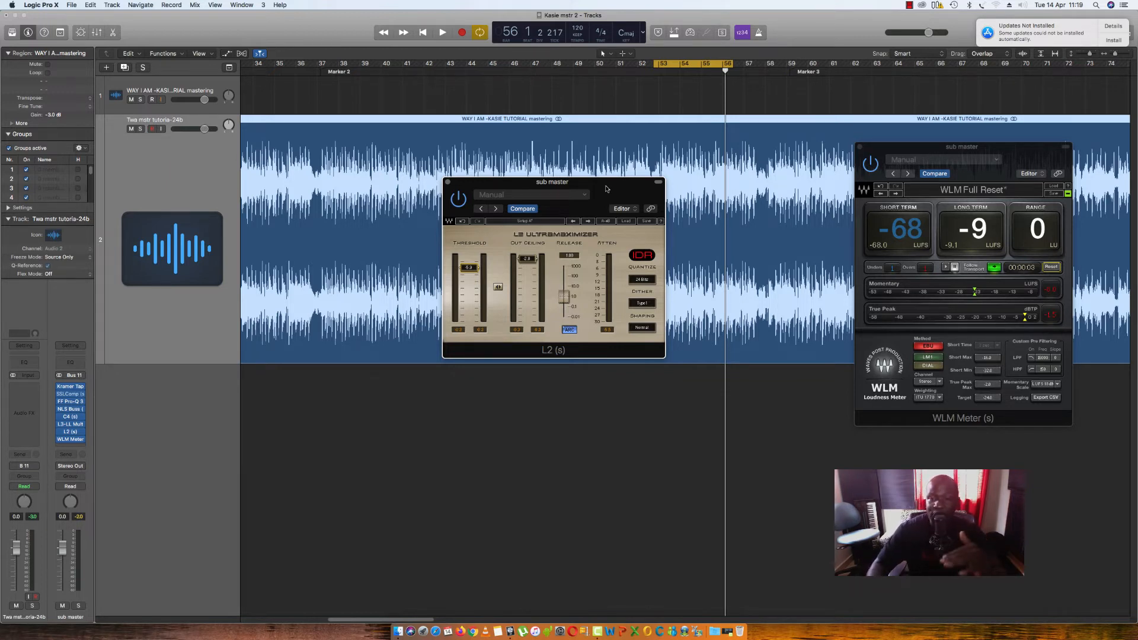
{"action": "key", "text": "space"}
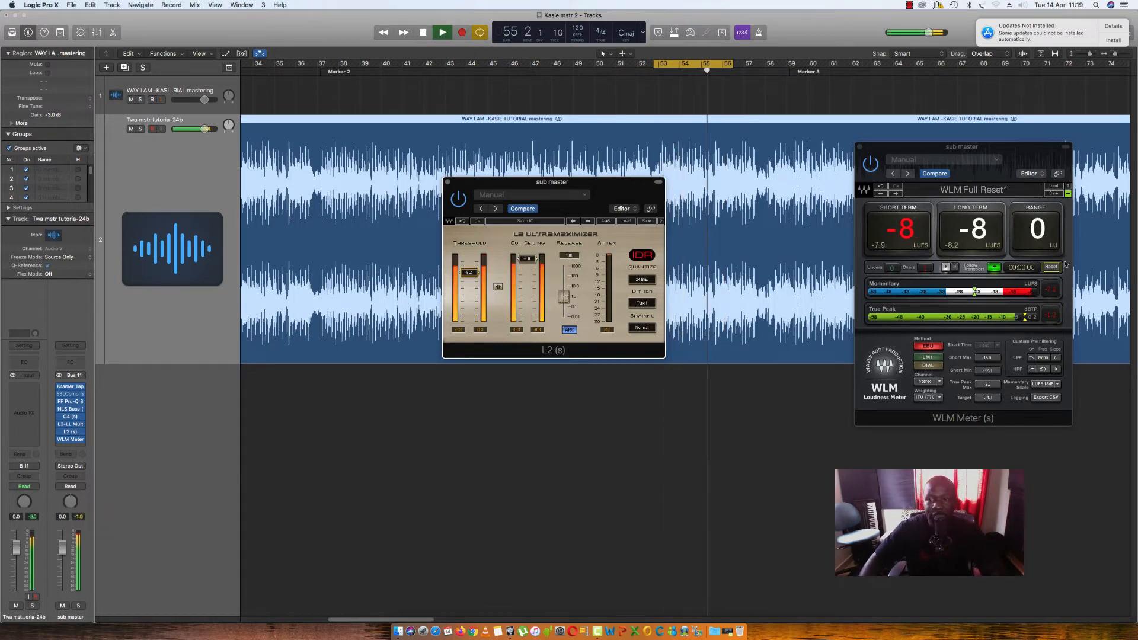
- Reset the WLM loudness meter for a fresh reading of the loop, stop playback, and bring the meter window closer to the limiter
{"action": "left_click", "coordinate": [1051, 266]}
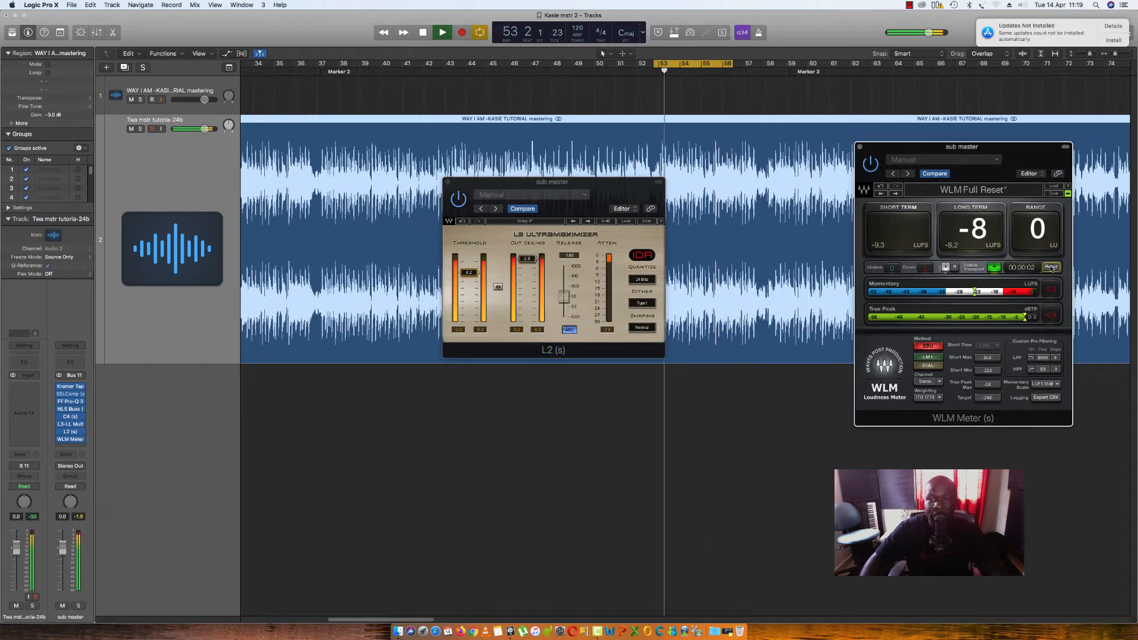
{"action": "key", "text": "space"}
{"action": "left_click_drag", "start_coordinate": [960, 146], "coordinate": [908, 143]}
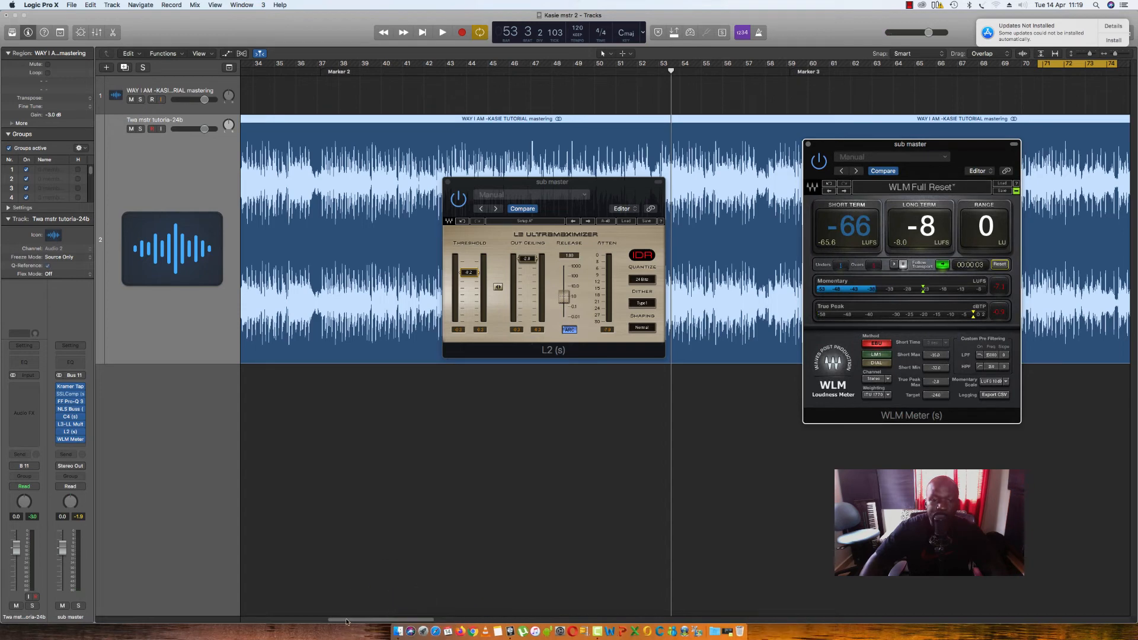
- Move the cycle region so it starts at bar 81 and play that loop to check its loudness
{"action": "left_click", "coordinate": [410, 619]}
{"action": "left_click_drag", "start_coordinate": [410, 619], "coordinate": [407, 621]}
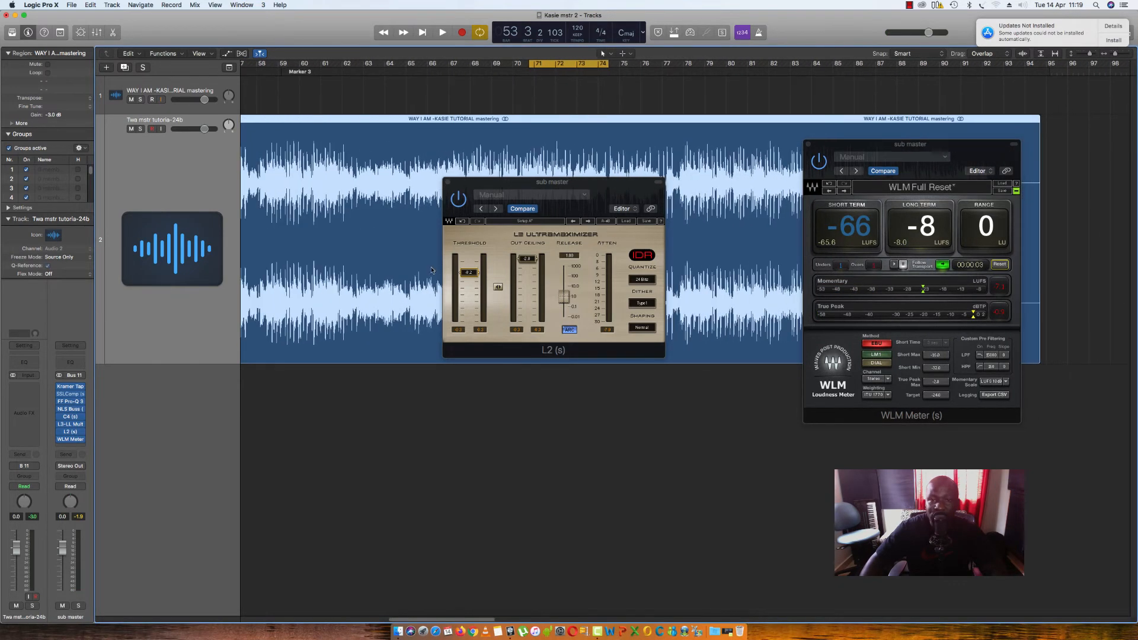
{"action": "left_click_drag", "start_coordinate": [558, 67], "coordinate": [711, 99]}
{"action": "key", "text": "space"}
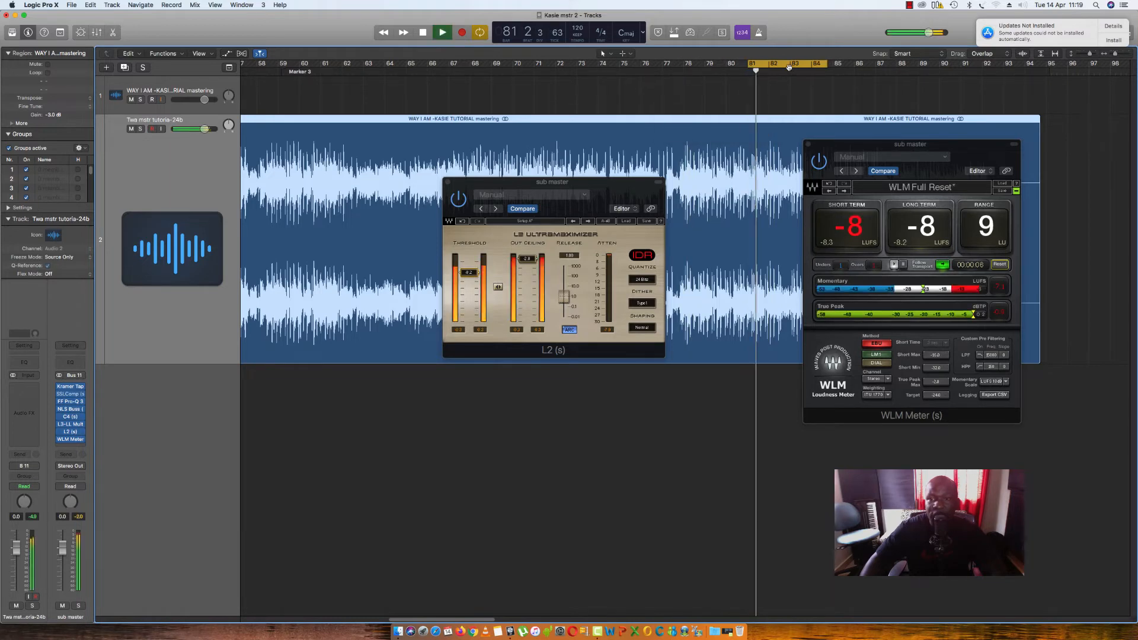
- Reposition the L2 limiter and WLM meter windows lower so the waveform's final bars are uncovered, and stop playback
{"action": "left_click_drag", "start_coordinate": [591, 180], "coordinate": [480, 336]}
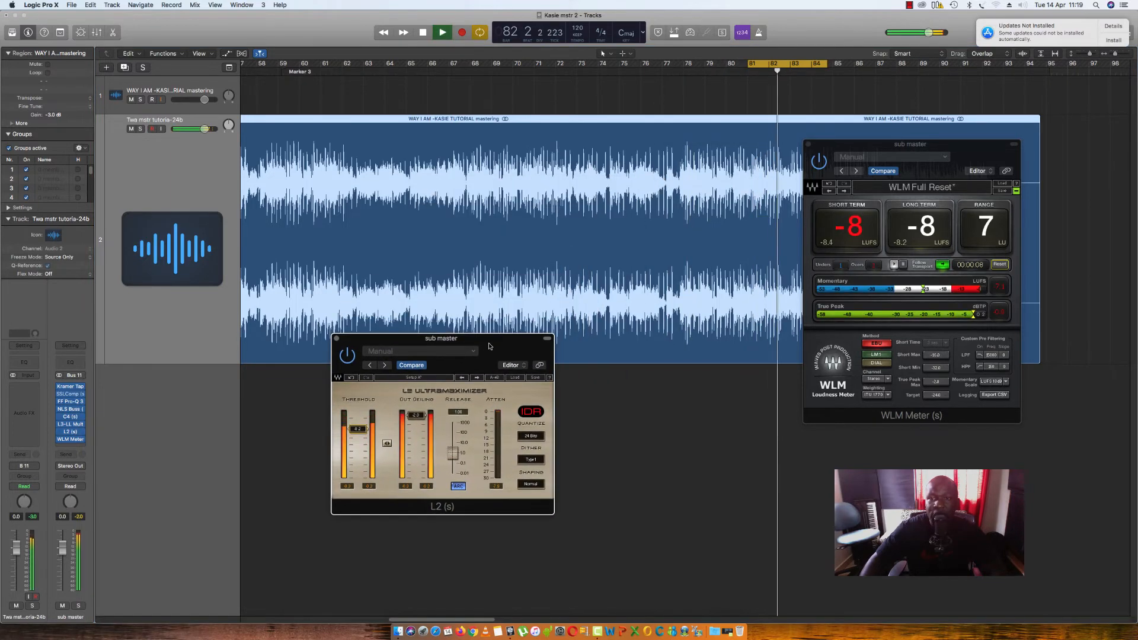
{"action": "left_click_drag", "start_coordinate": [855, 144], "coordinate": [643, 342]}
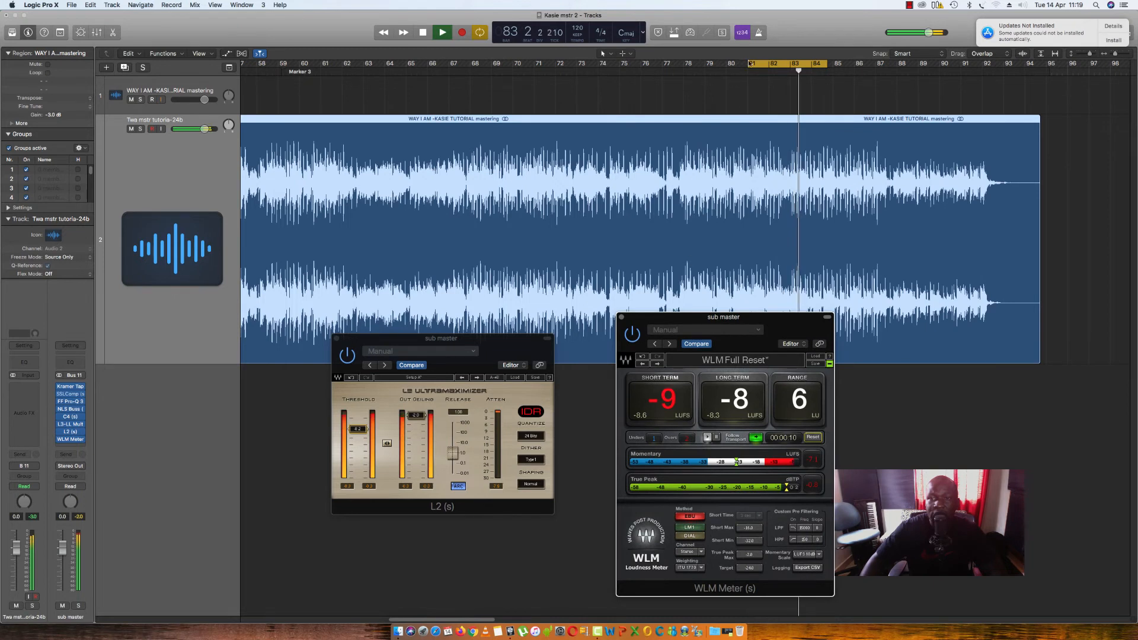
{"action": "left_click", "coordinate": [443, 33]}
{"action": "key", "text": "space"}
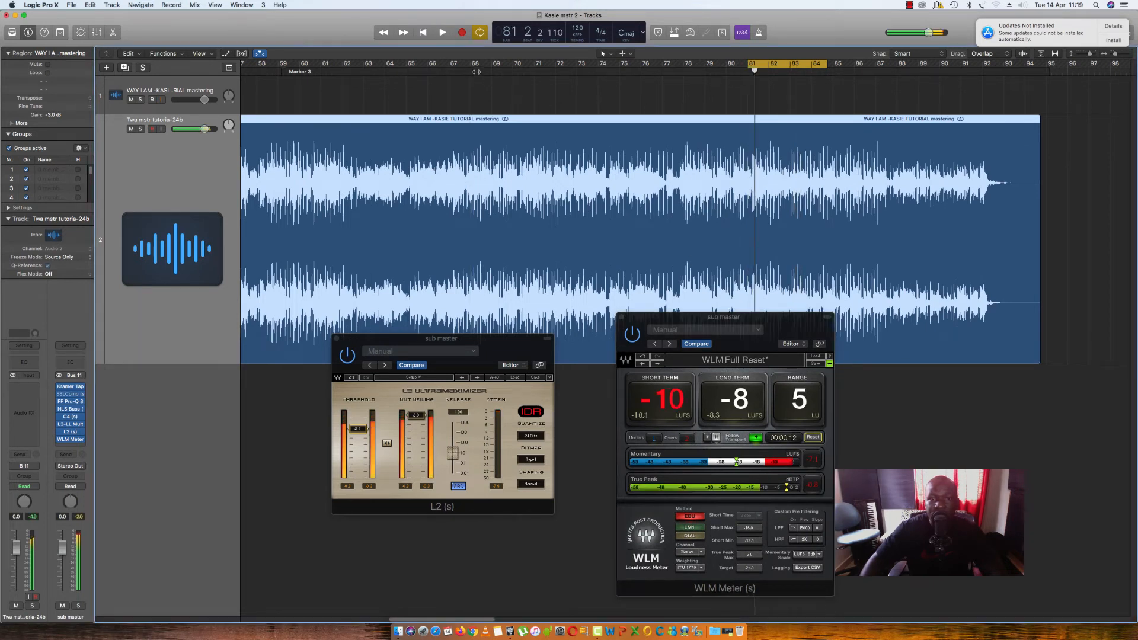
- Turn off cycle mode and audition the song from several points between about bars 68 and 78
{"action": "left_click", "coordinate": [480, 32]}
{"action": "double_click", "coordinate": [470, 71]}
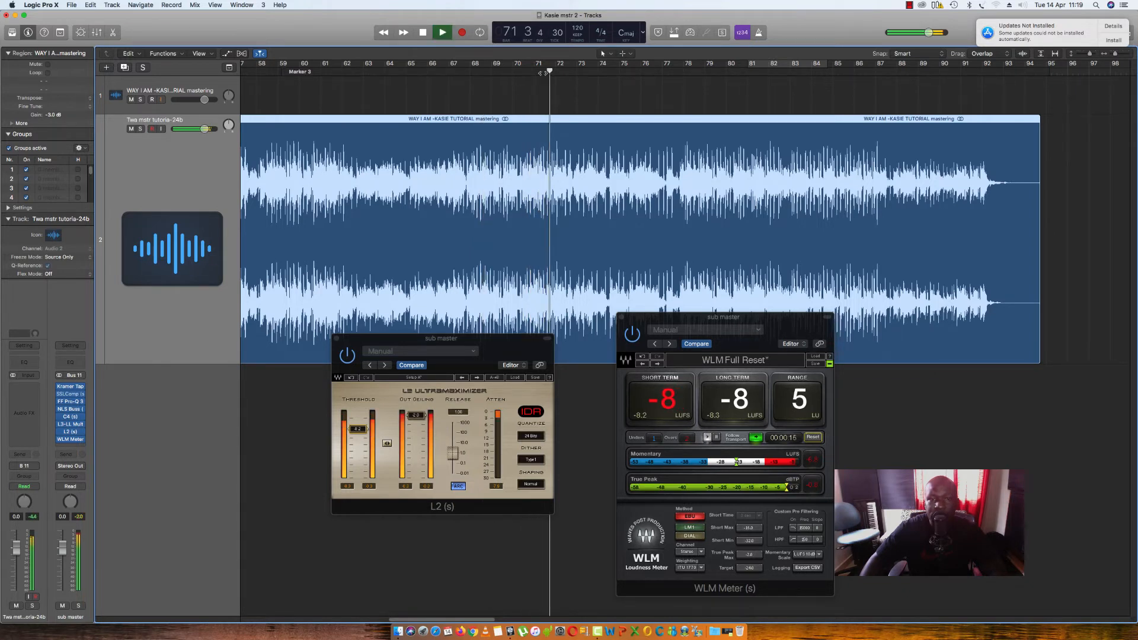
{"action": "left_click", "coordinate": [640, 70]}
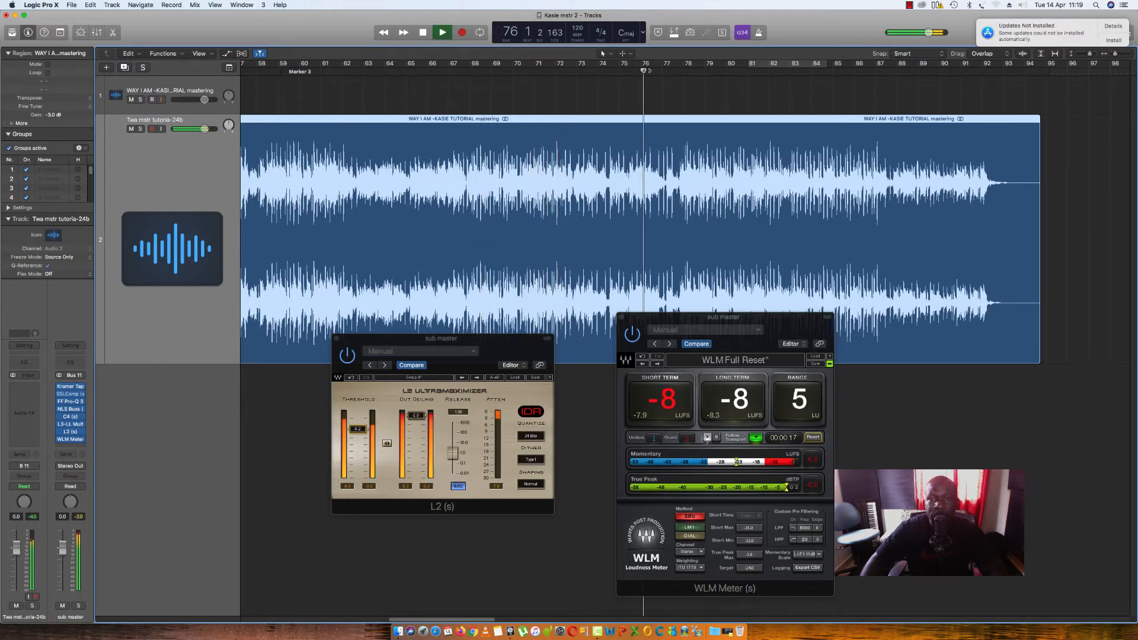
{"action": "left_click", "coordinate": [674, 70]}
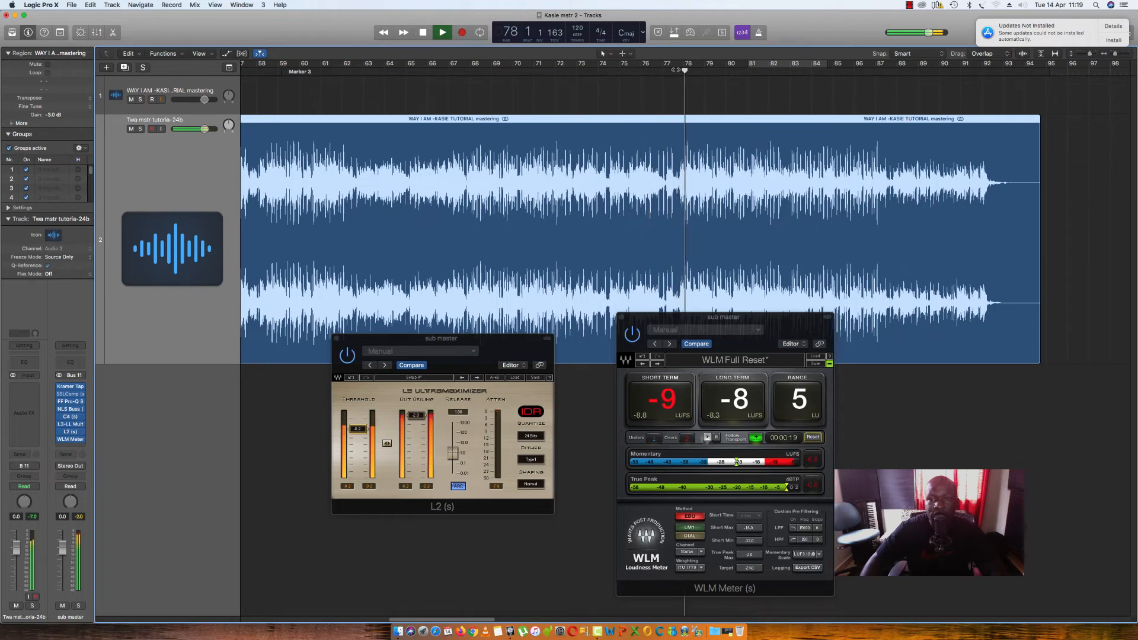
{"action": "key", "text": "space"}
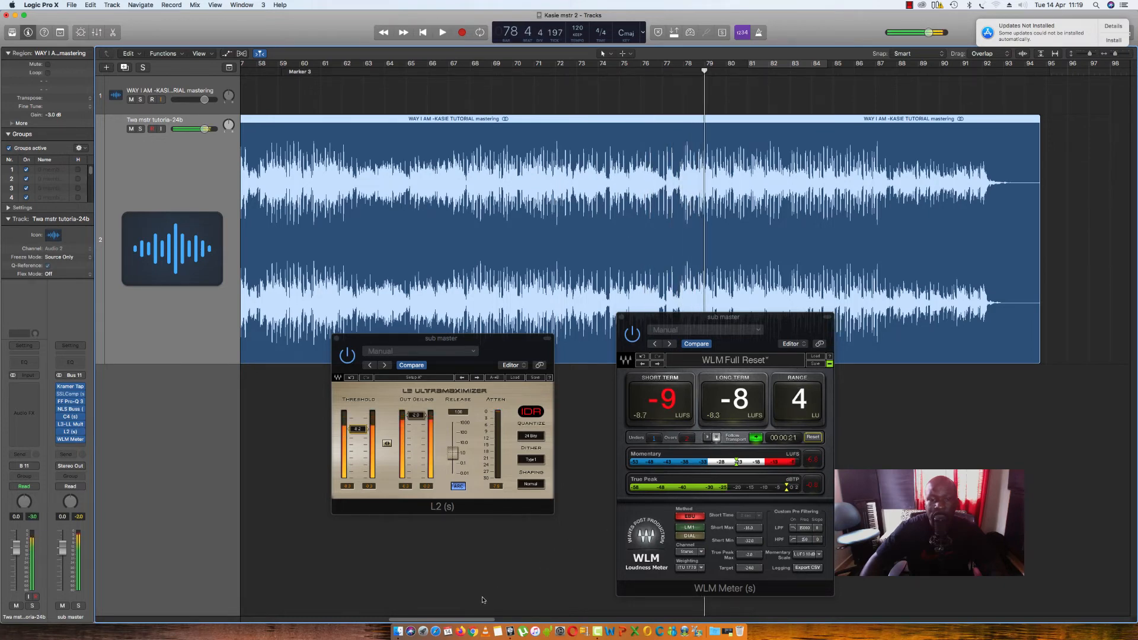
- Return to bar 53, briefly audition the song from there, and stop playback
{"action": "left_click_drag", "start_coordinate": [466, 619], "coordinate": [409, 620]}
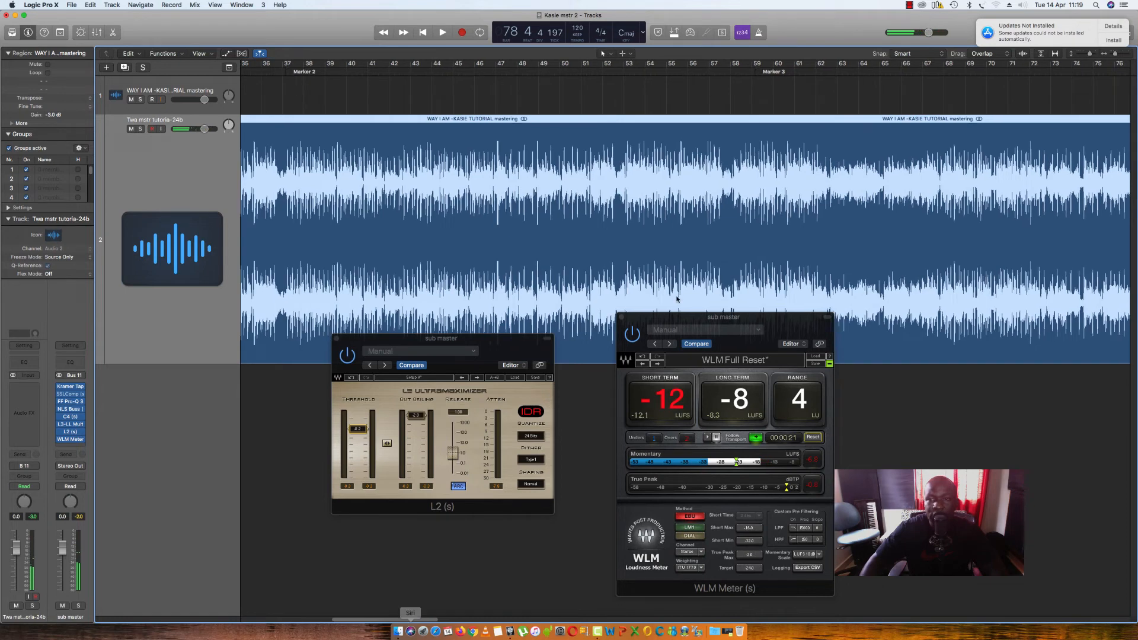
{"action": "left_click", "coordinate": [624, 75]}
{"action": "key", "text": "space"}
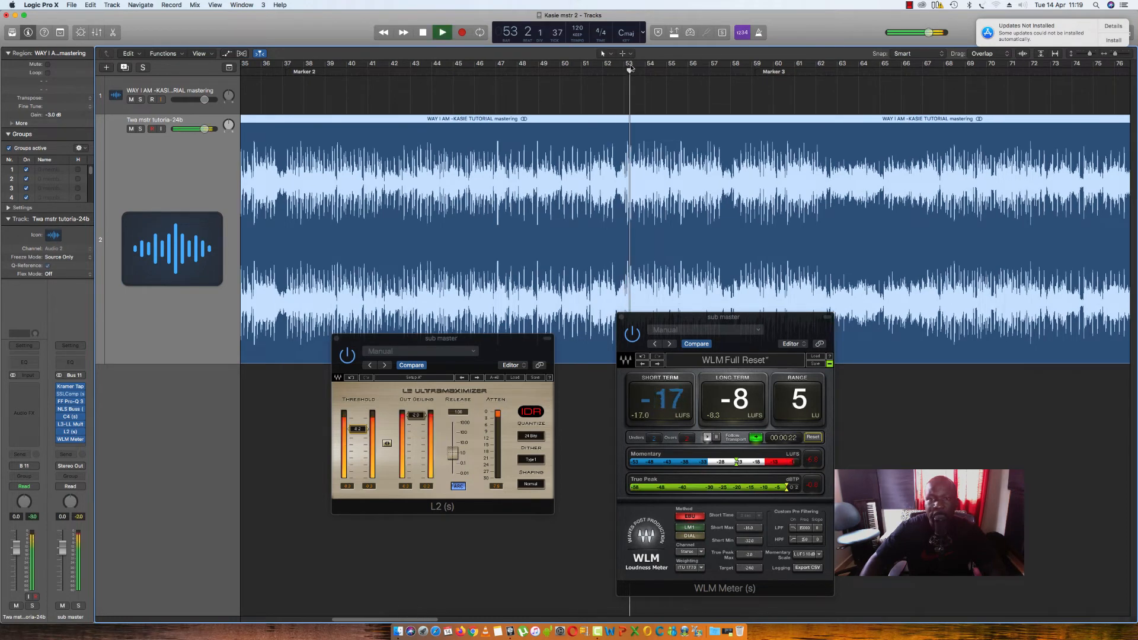
{"action": "key", "text": "space"}
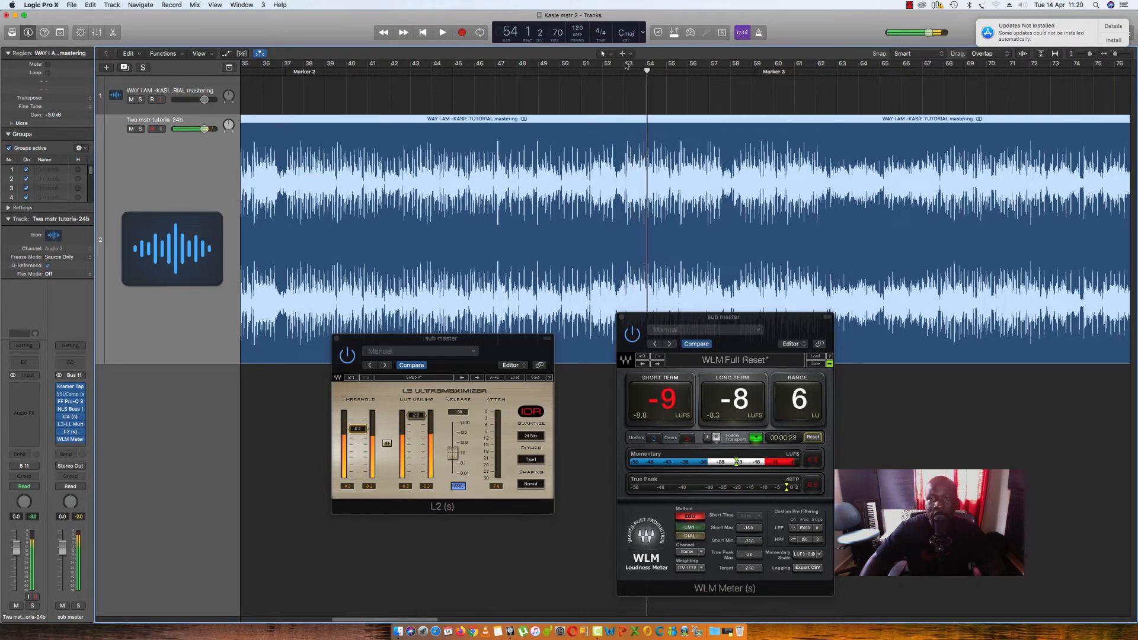
- Set a cycle region over bars 53 to 57 and space the limiter and meter windows further apart
{"action": "left_click_drag", "start_coordinate": [627, 65], "coordinate": [720, 74]}
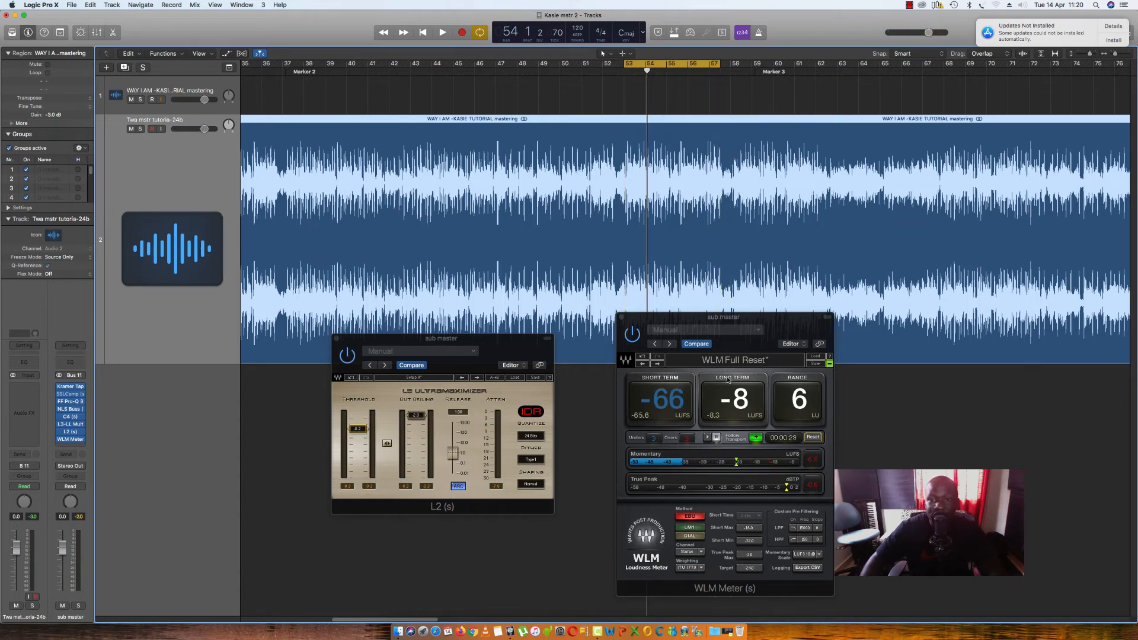
{"action": "left_click_drag", "start_coordinate": [699, 338], "coordinate": [813, 338]}
{"action": "left_click_drag", "start_coordinate": [509, 349], "coordinate": [531, 361]}
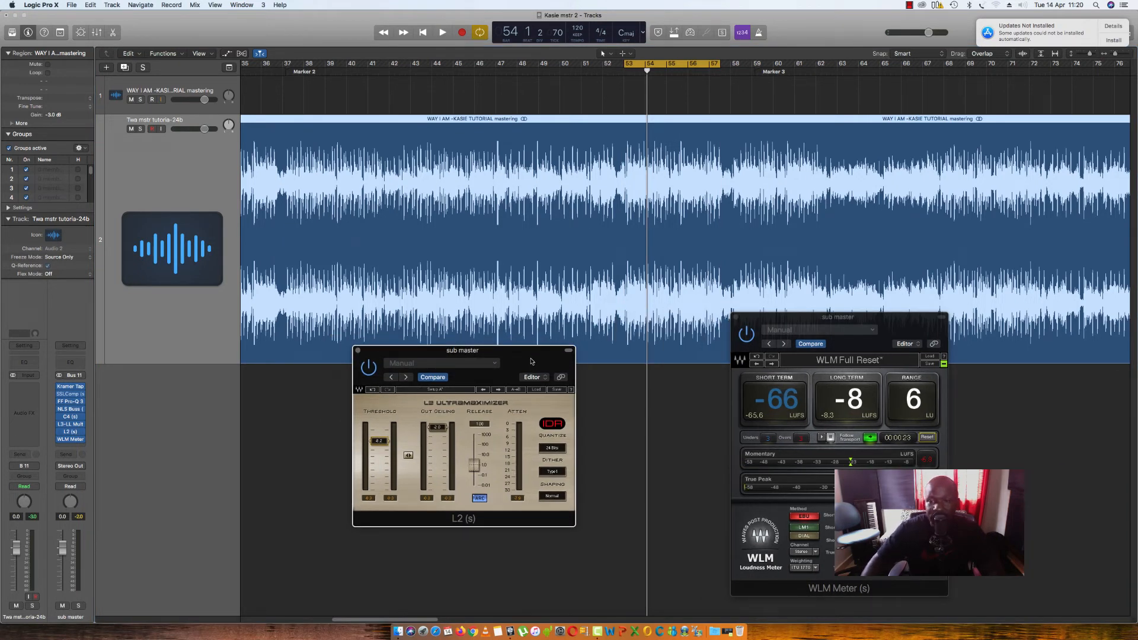
- Play the loop with the L2 threshold lowered for more limiting, raise the threshold slightly to ease it, and replay the loop
{"action": "key", "text": "space"}
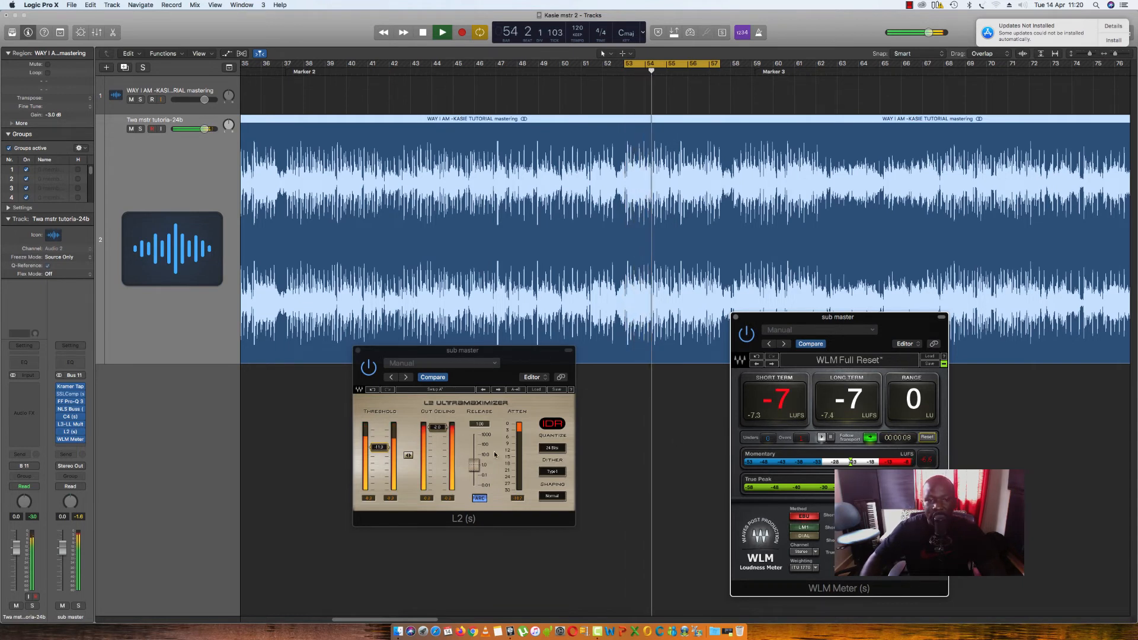
{"action": "key", "text": "space"}
{"action": "left_click", "coordinate": [449, 457]}
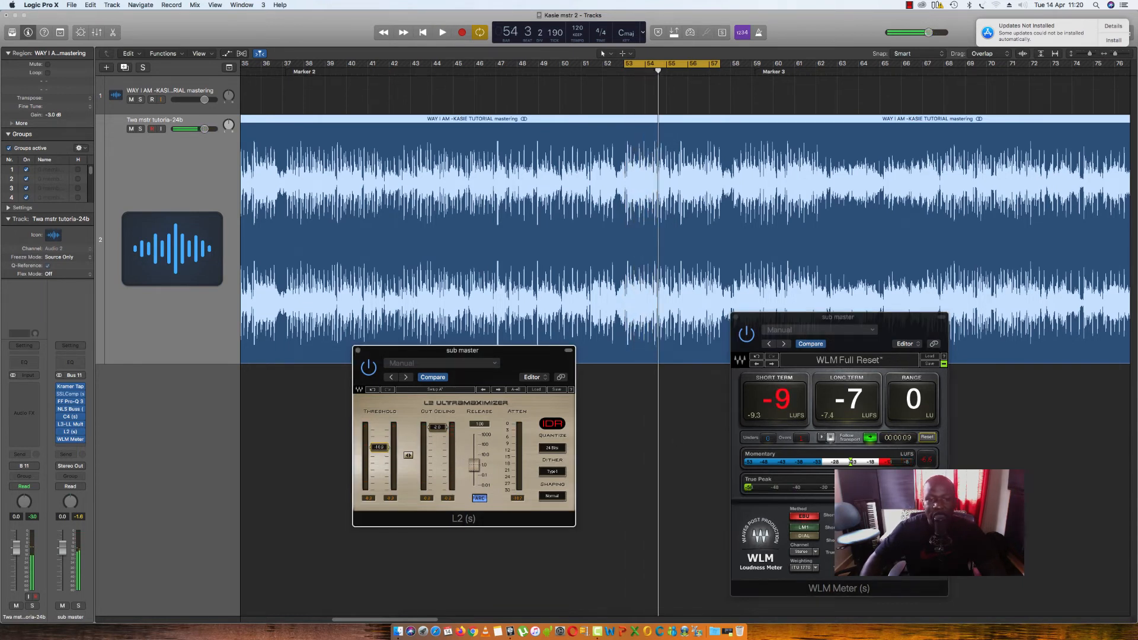
{"action": "left_click_drag", "start_coordinate": [379, 445], "coordinate": [379, 442]}
{"action": "key", "text": "space"}
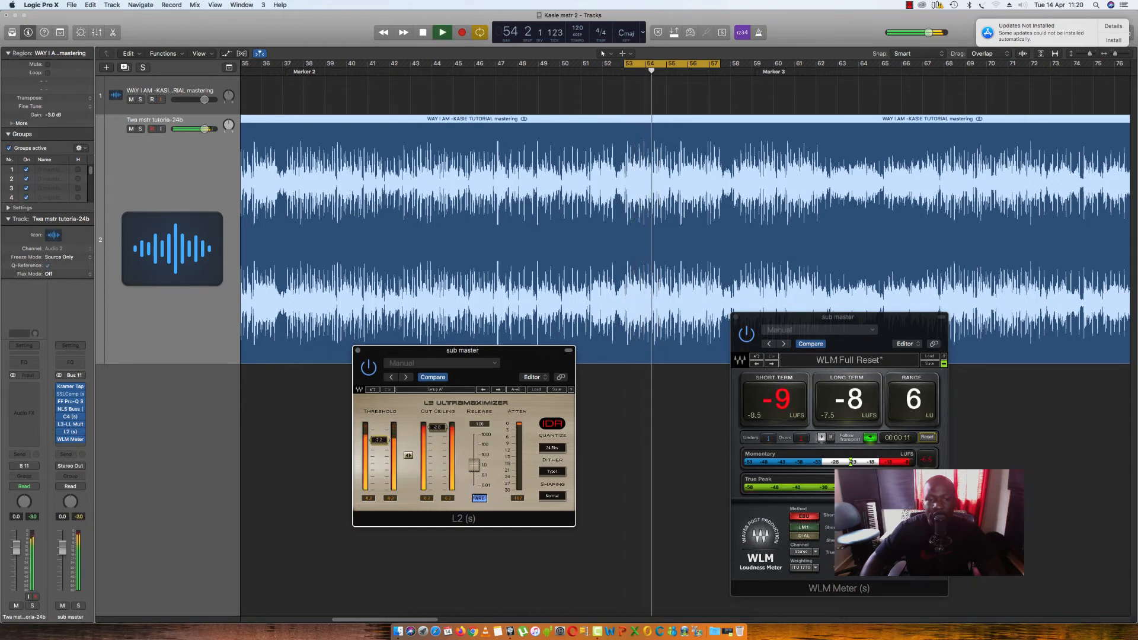
- Reset the WLM meter, measure the loop's loudness with the adjusted limiter threshold, and stop playback
{"action": "left_click", "coordinate": [929, 438]}
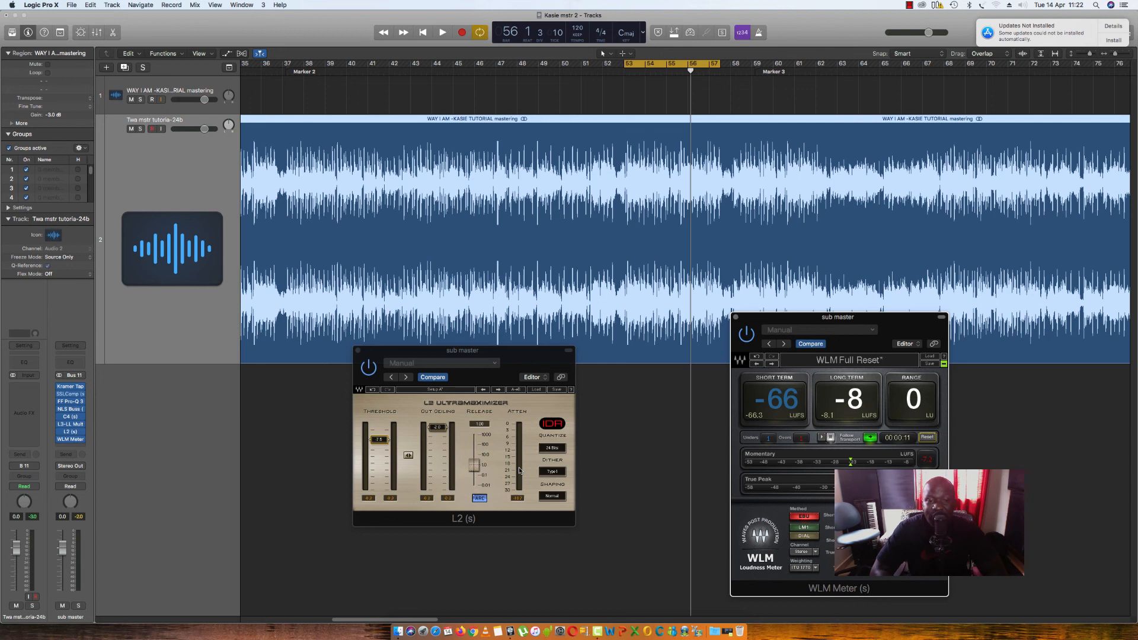
{"action": "key", "text": "space"}
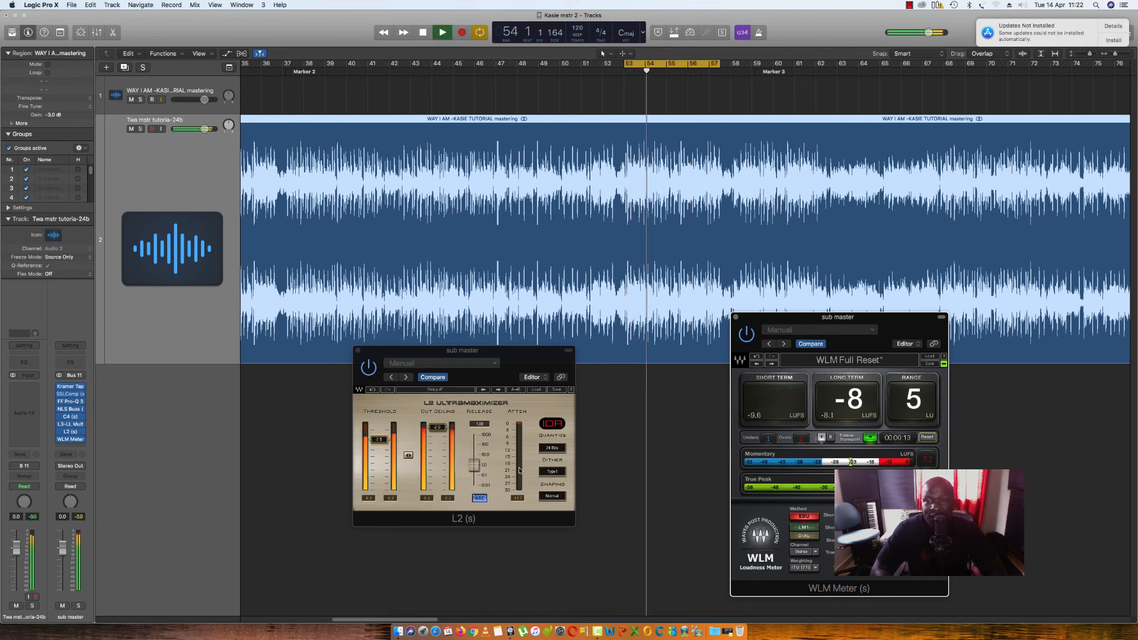
{"action": "key", "text": "space"}
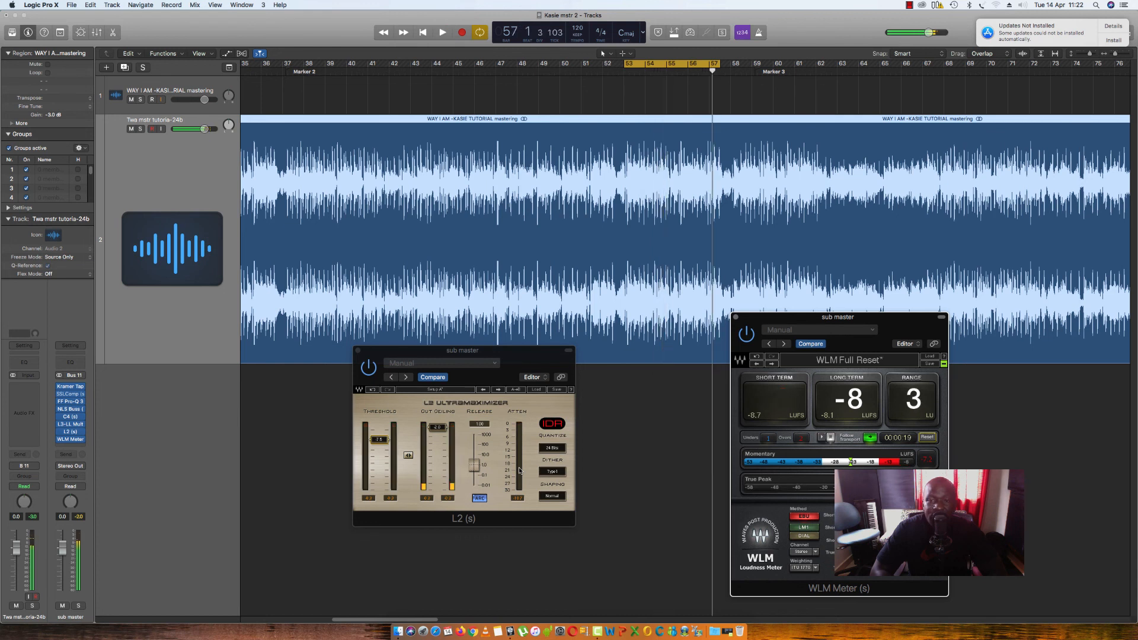